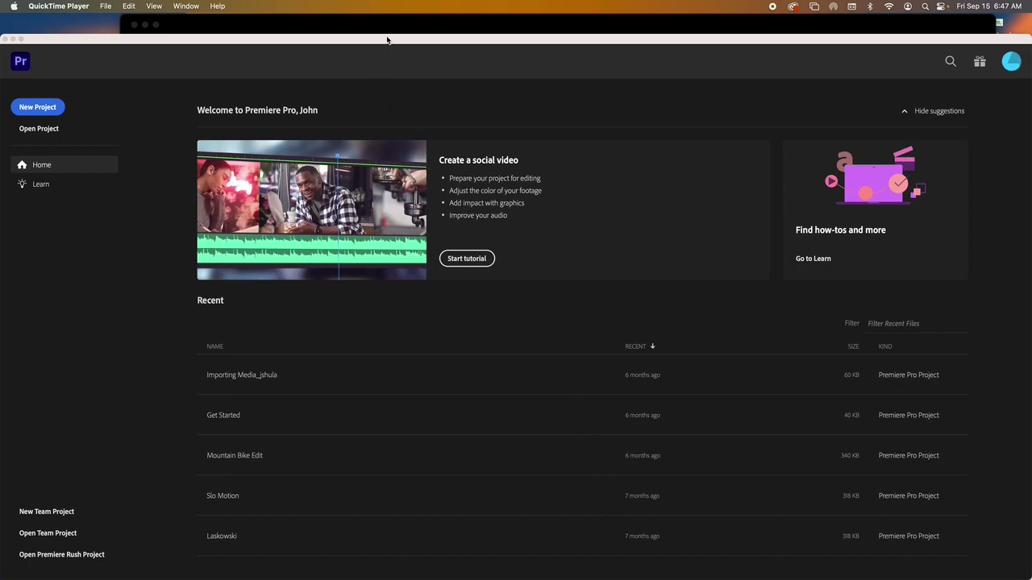
pyautogui.moveTo(387, 39); pyautogui.dragTo(390, 38)
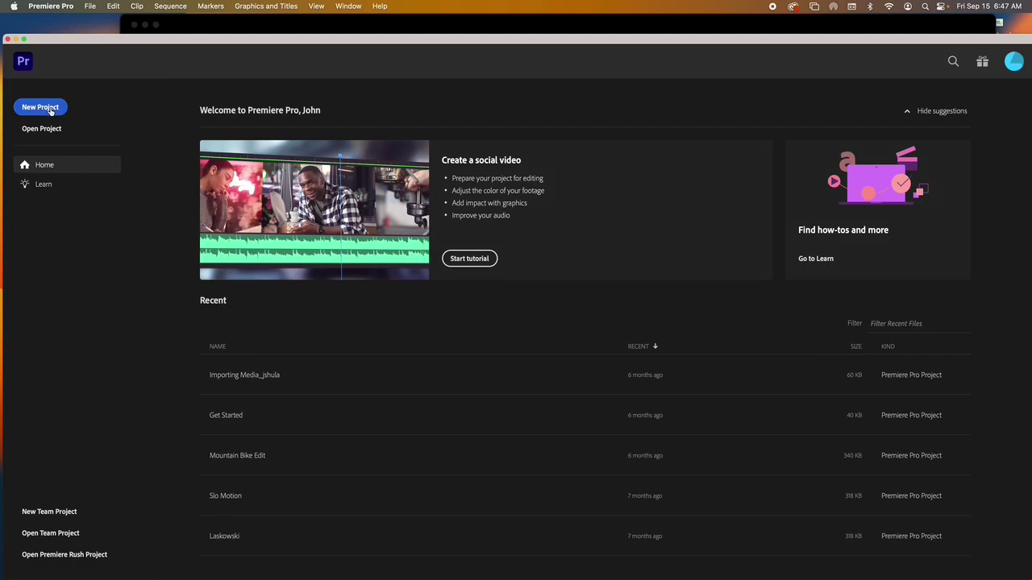
pyautogui.click(90, 6)
pyautogui.moveTo(102, 23)
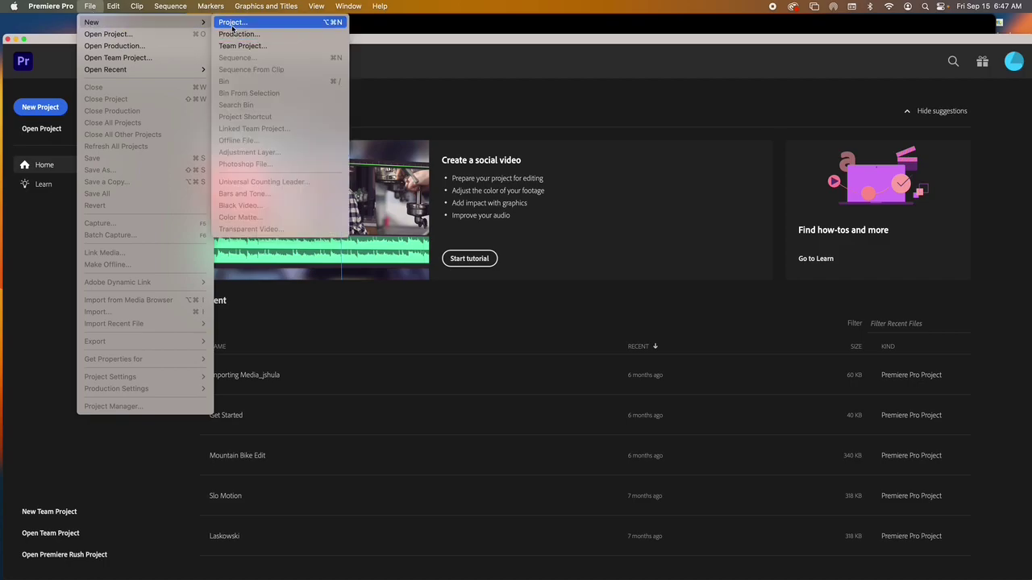
pyautogui.click(28, 215)
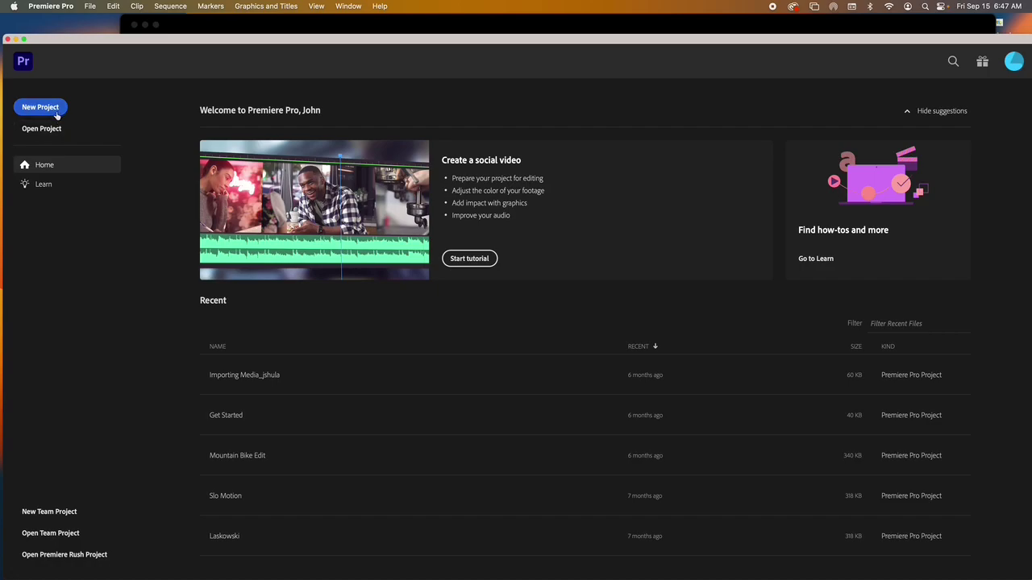
# Start a new project and name it Practice
pyautogui.click(56, 113)
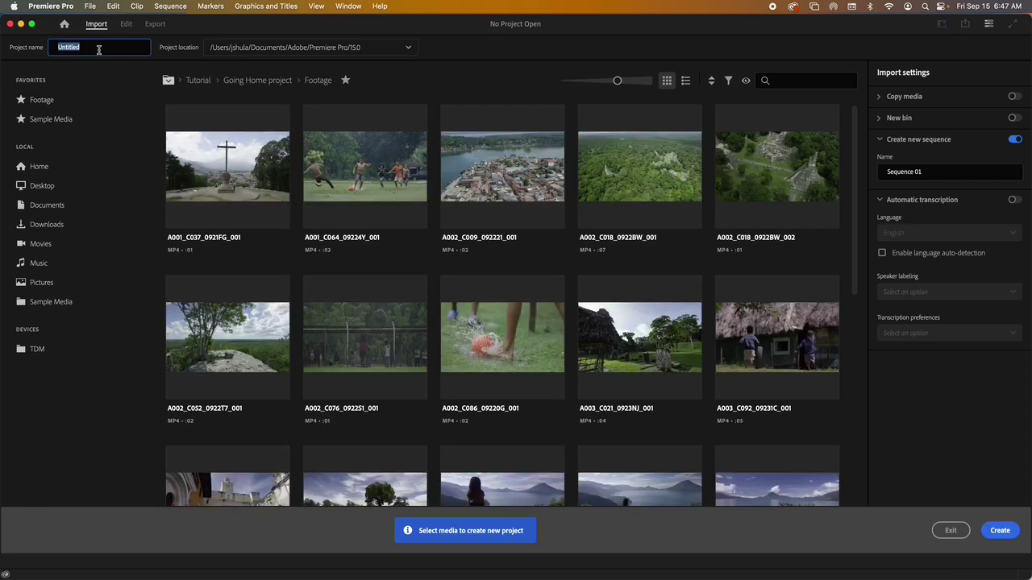
pyautogui.write('Practice')
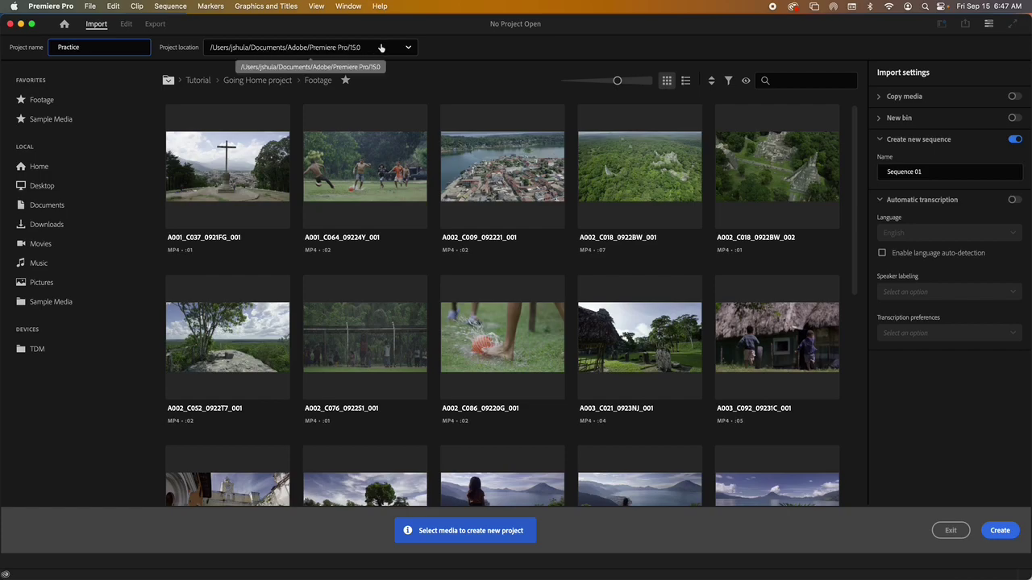
pyautogui.click(409, 48)
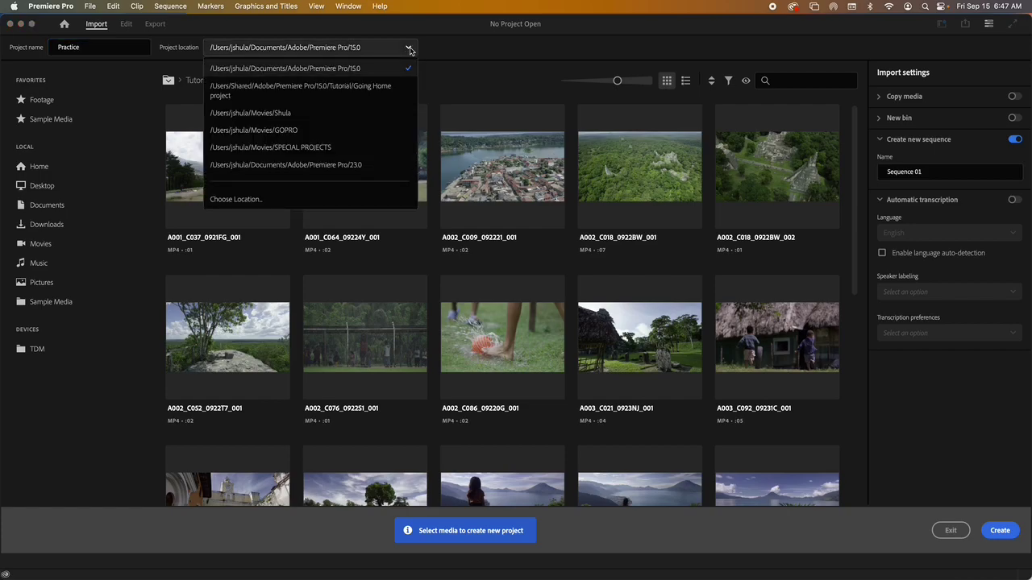
pyautogui.click(282, 199)
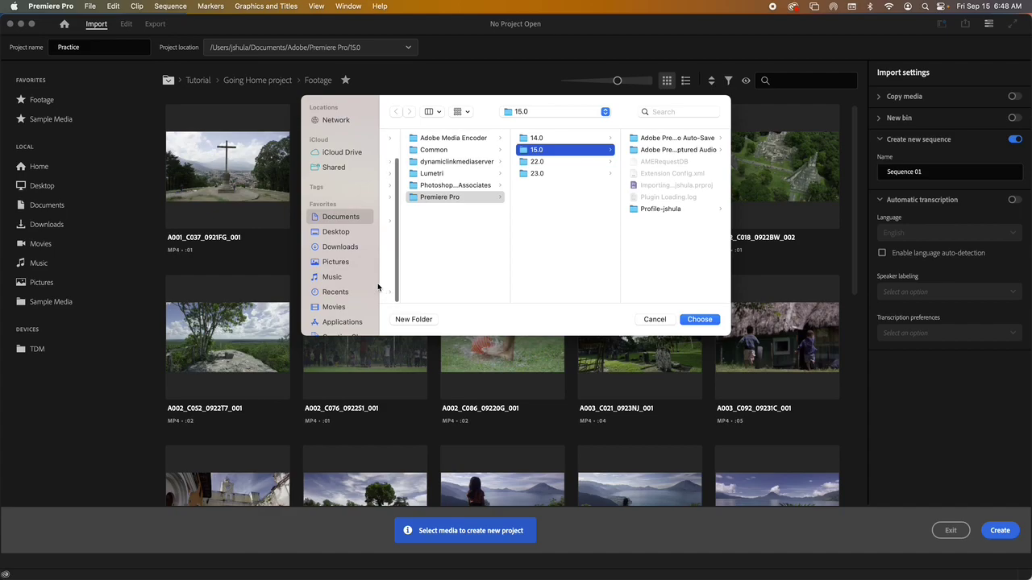
pyautogui.click(654, 319)
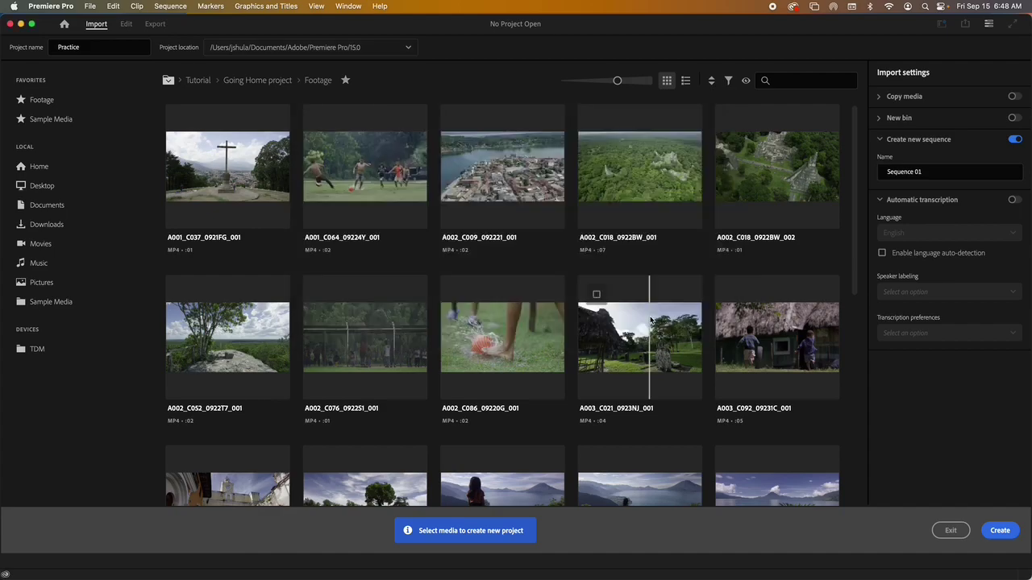
# Connect to the TDMVAULT2 network drive as a registered user, entering the account password
pyautogui.click(738, 566)
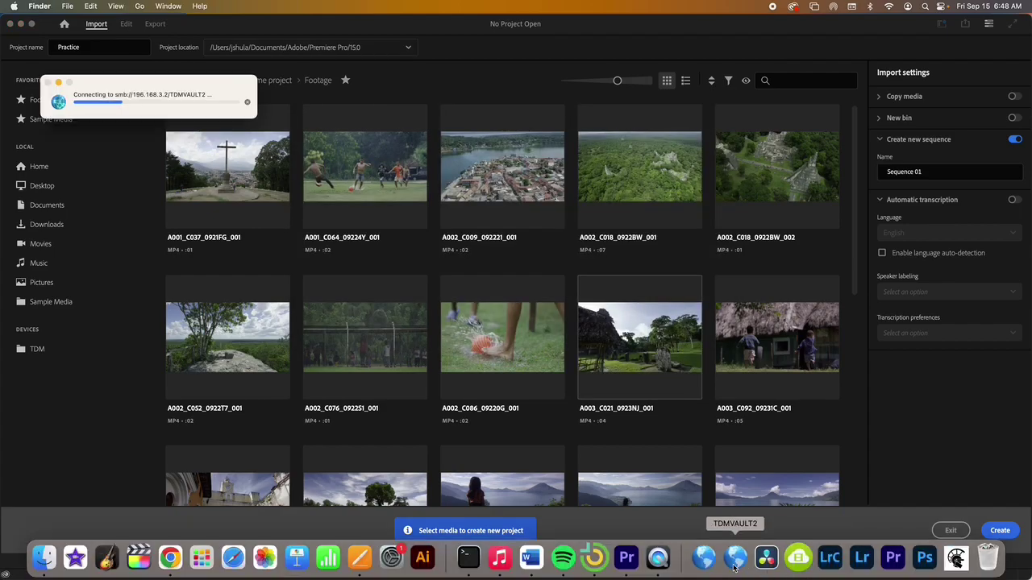
pyautogui.write('•••')
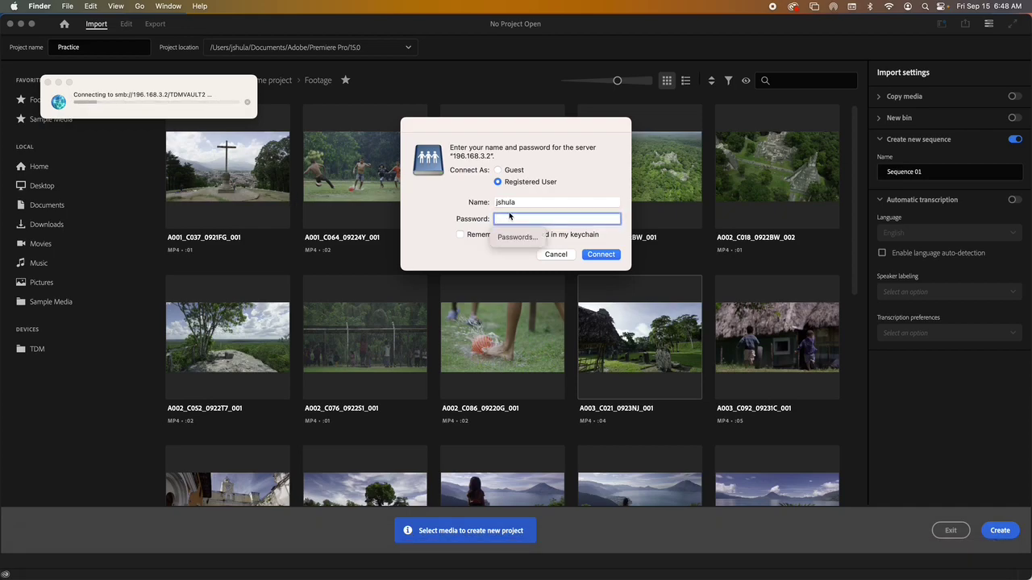
pyautogui.write('•••••••')
pyautogui.press('Return')
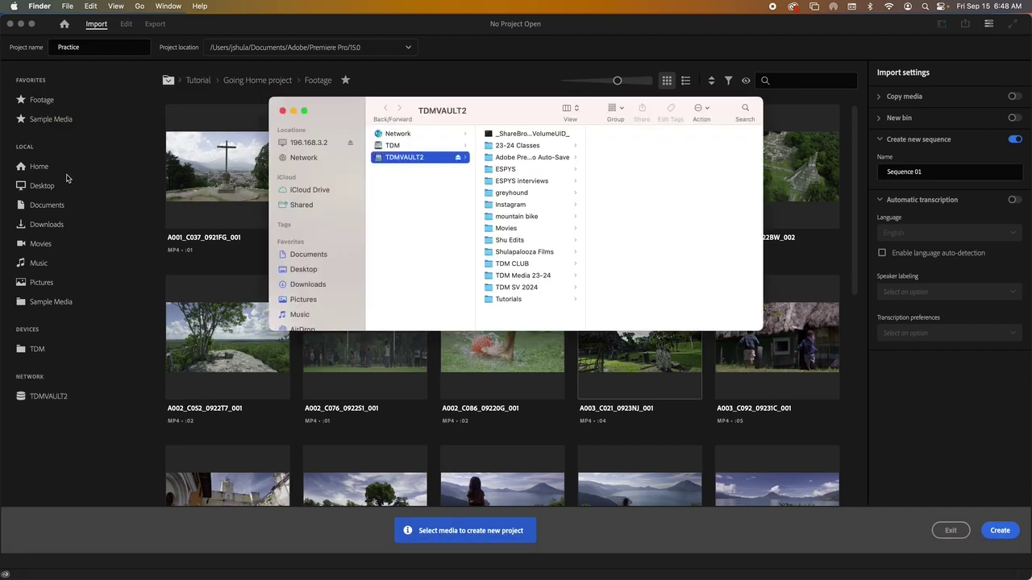
# Examine the Premier Basics folder inside the teacher's Broadcasting 23-24 S1 folder on TDMVAULT2, and close the file window
pyautogui.click(518, 148)
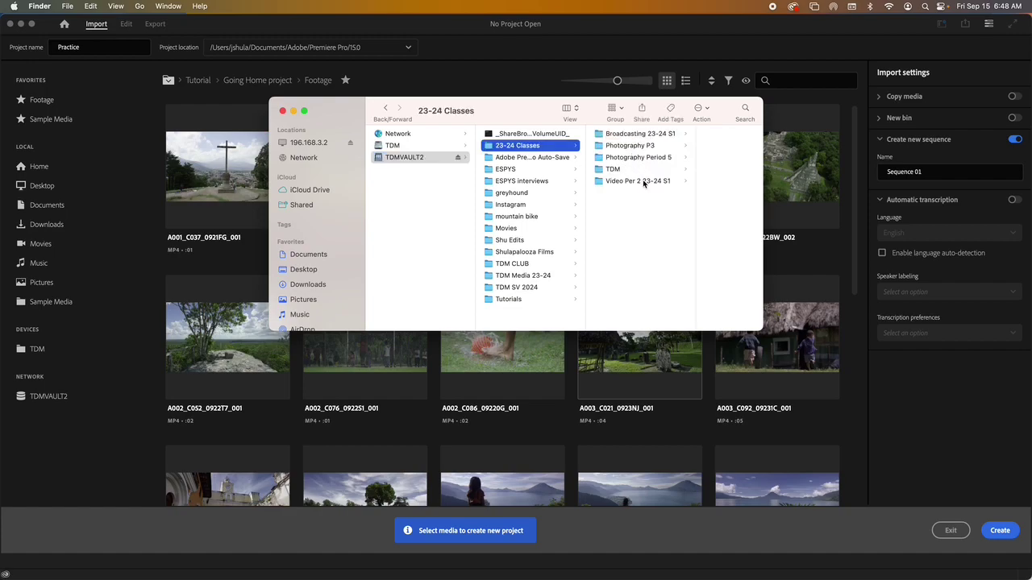
pyautogui.click(634, 135)
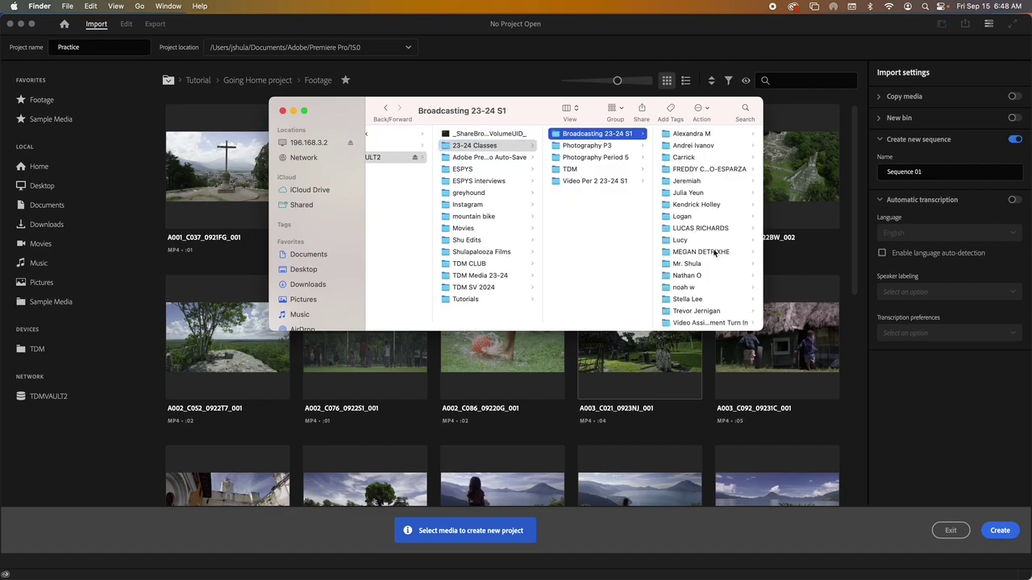
pyautogui.click(701, 265)
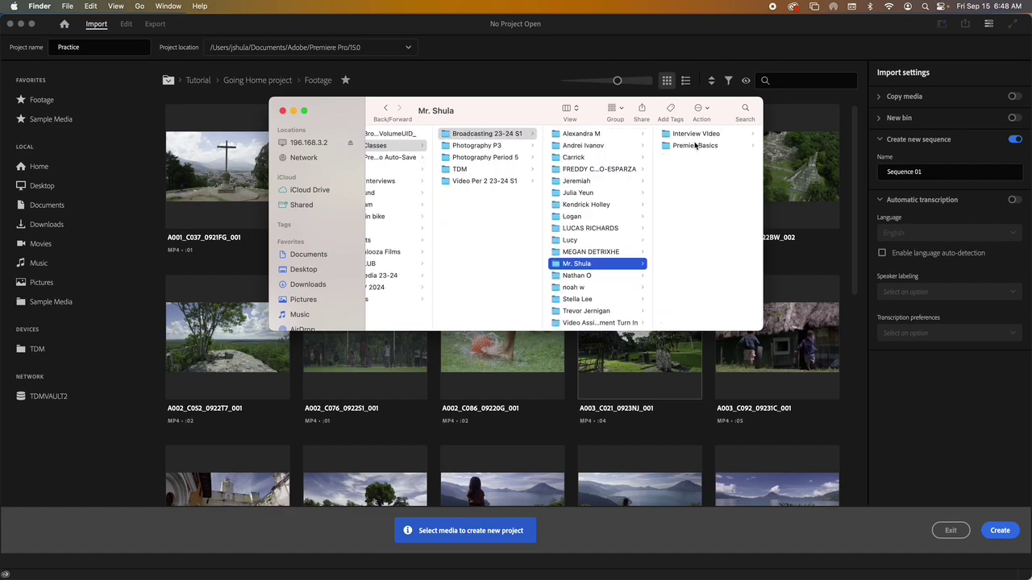
pyautogui.click(700, 147)
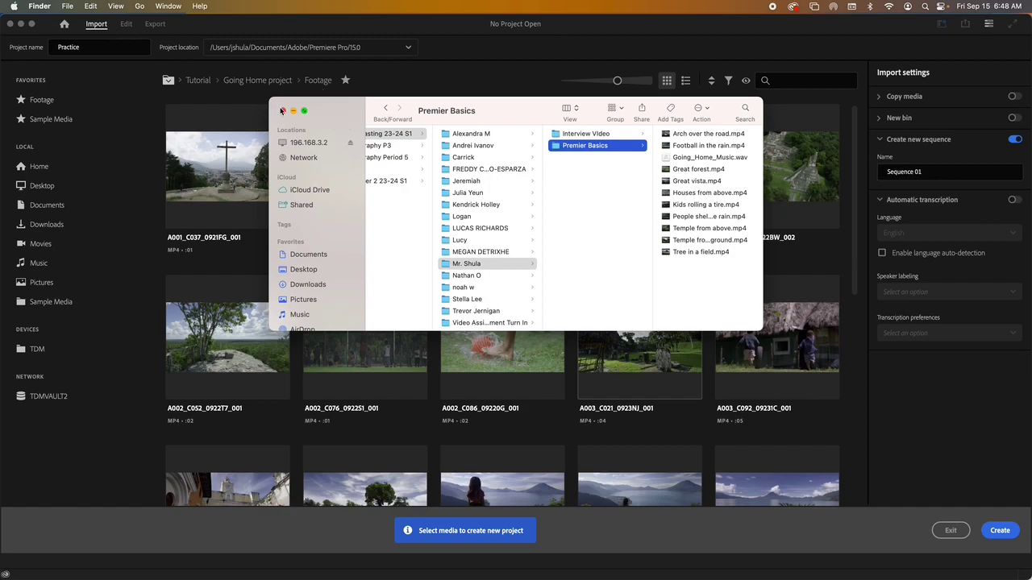
pyautogui.click(283, 112)
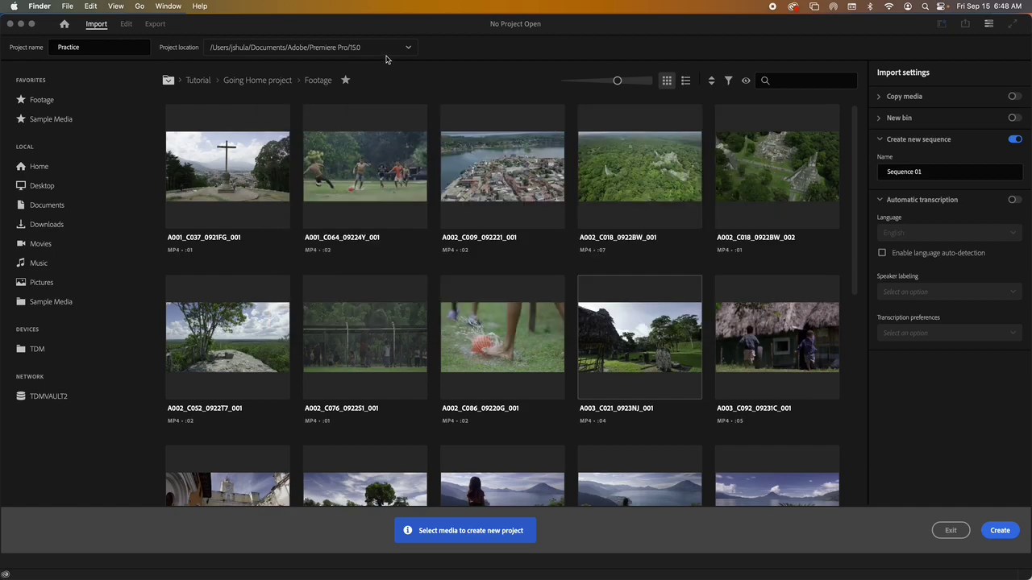
# Start choosing a custom project location and browse to the 23-24 Classes folder on TDMVAULT2
pyautogui.click(407, 50)
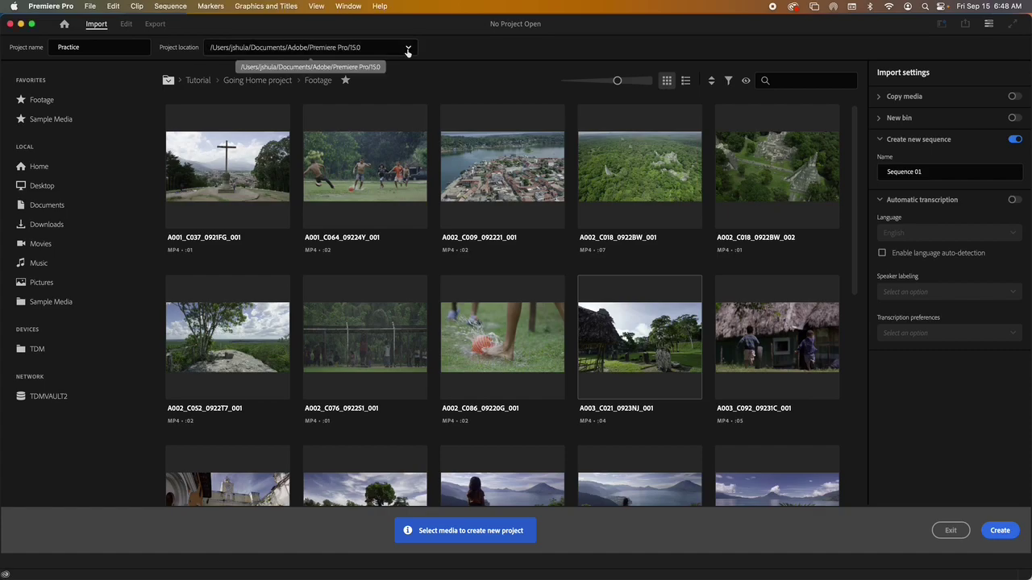
pyautogui.click(408, 50)
pyautogui.click(232, 200)
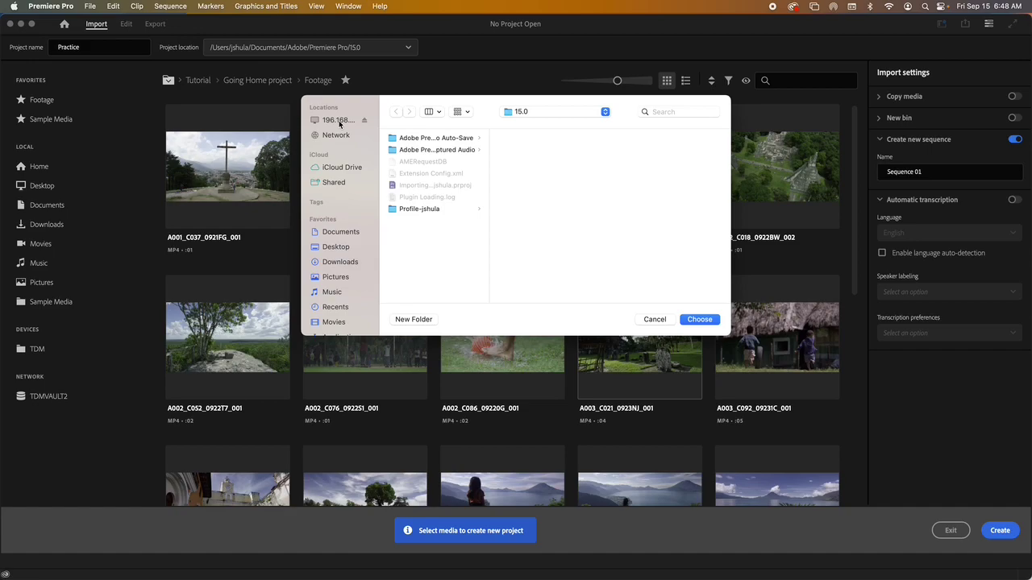
pyautogui.click(339, 120)
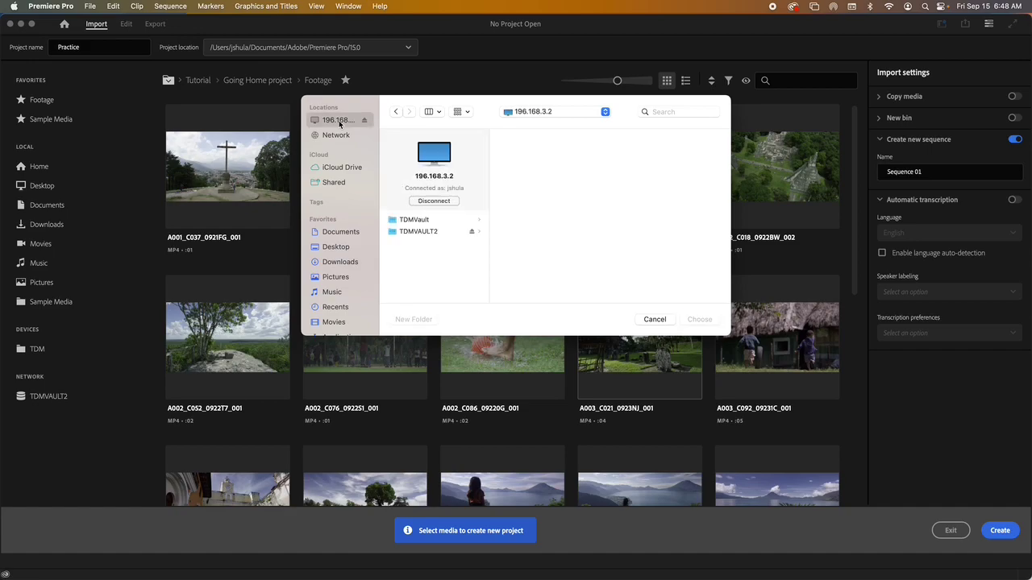
pyautogui.click(425, 232)
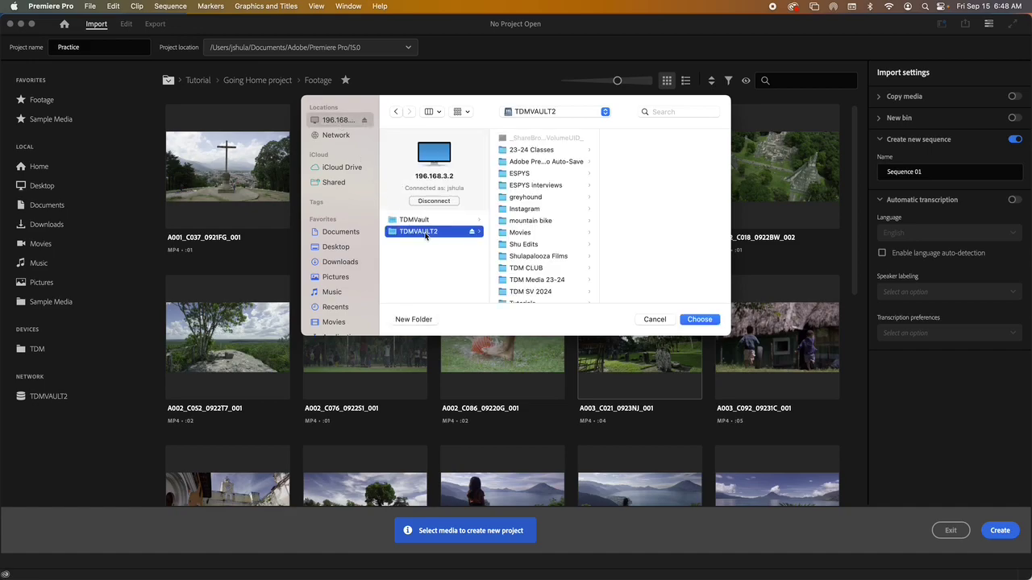
pyautogui.click(522, 153)
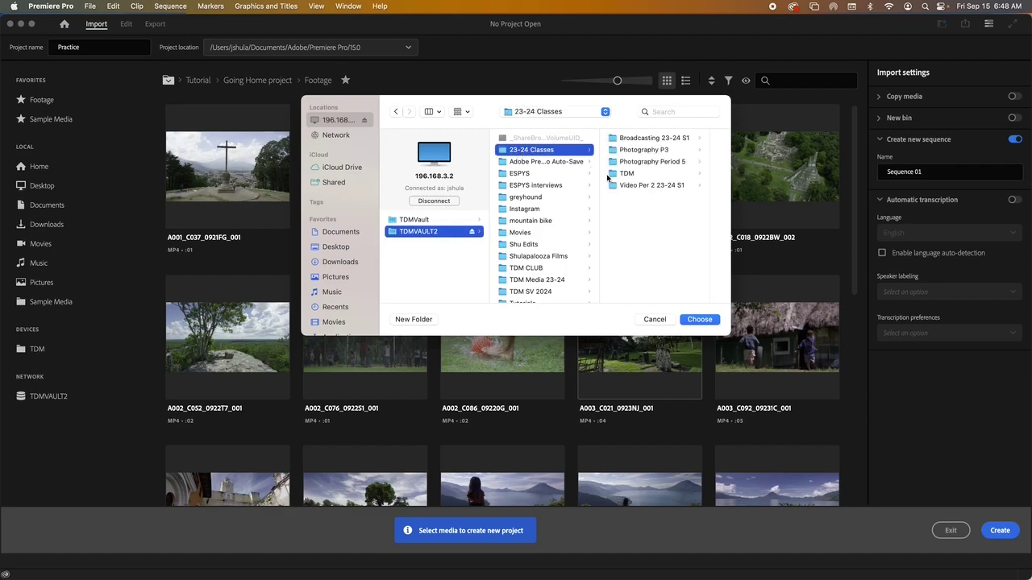
# Choose Premier Basics in the teacher's folder under Broadcasting 23-24 S1 as the project location and create the project
pyautogui.click(644, 186)
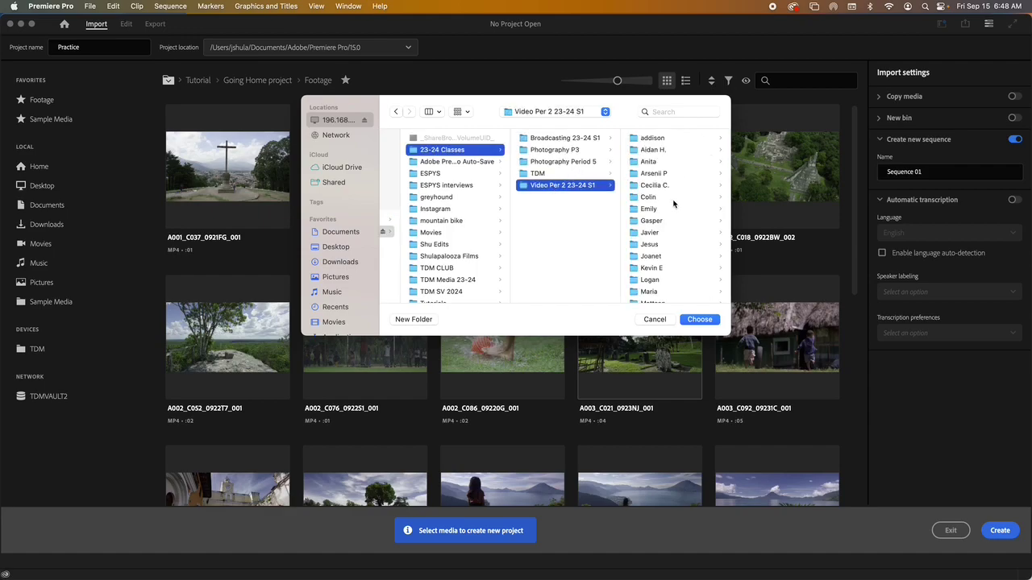
pyautogui.click(586, 140)
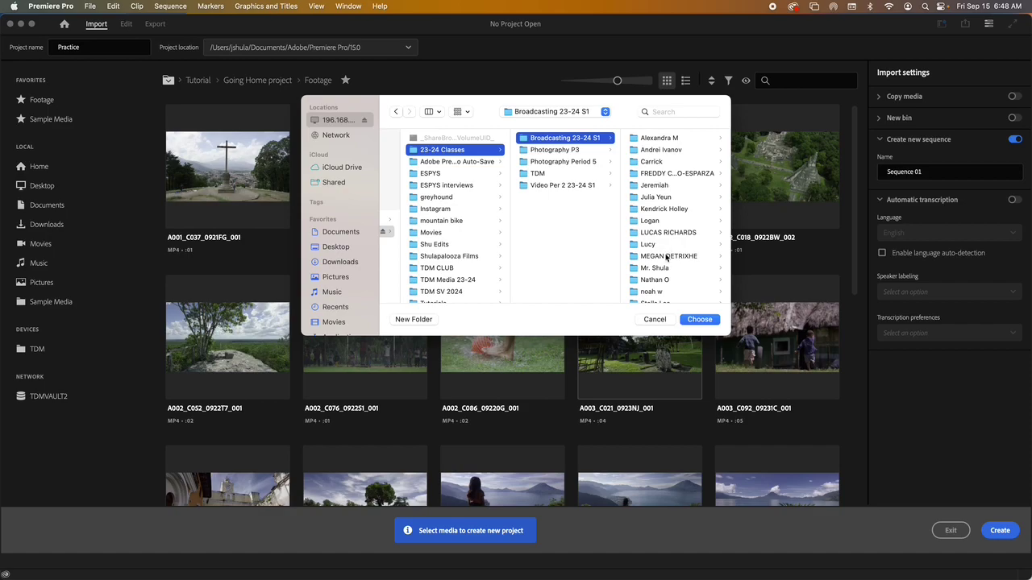
pyautogui.scroll(-3, 666, 256)
pyautogui.click(661, 233)
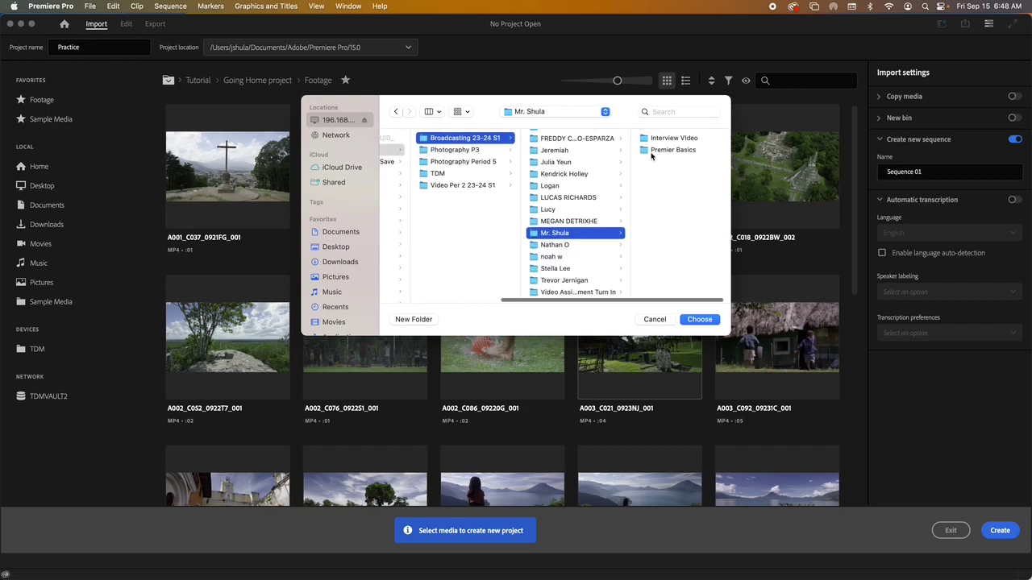
pyautogui.click(669, 151)
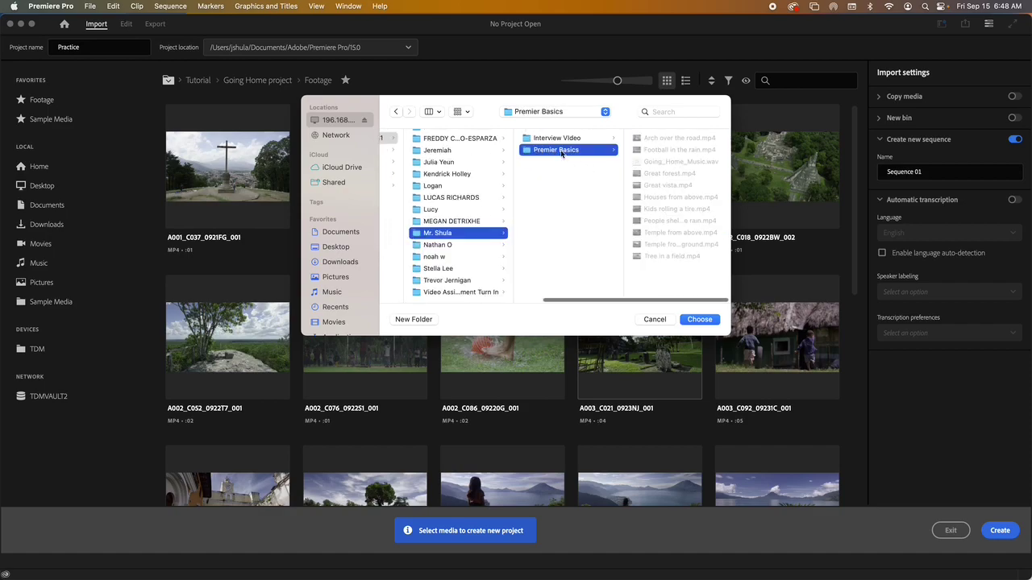
pyautogui.hscroll(-1, 709, 178)
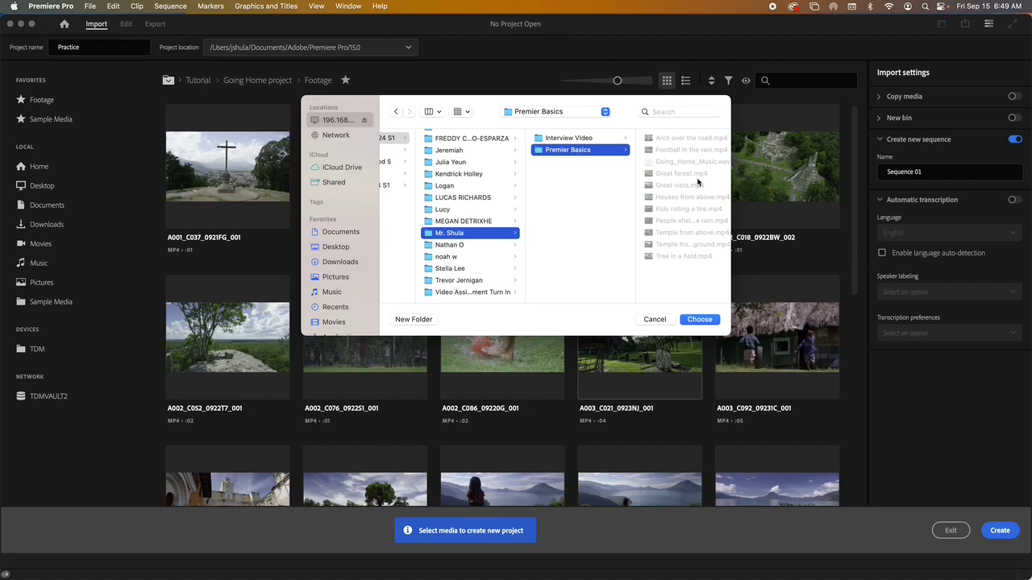
pyautogui.click(709, 323)
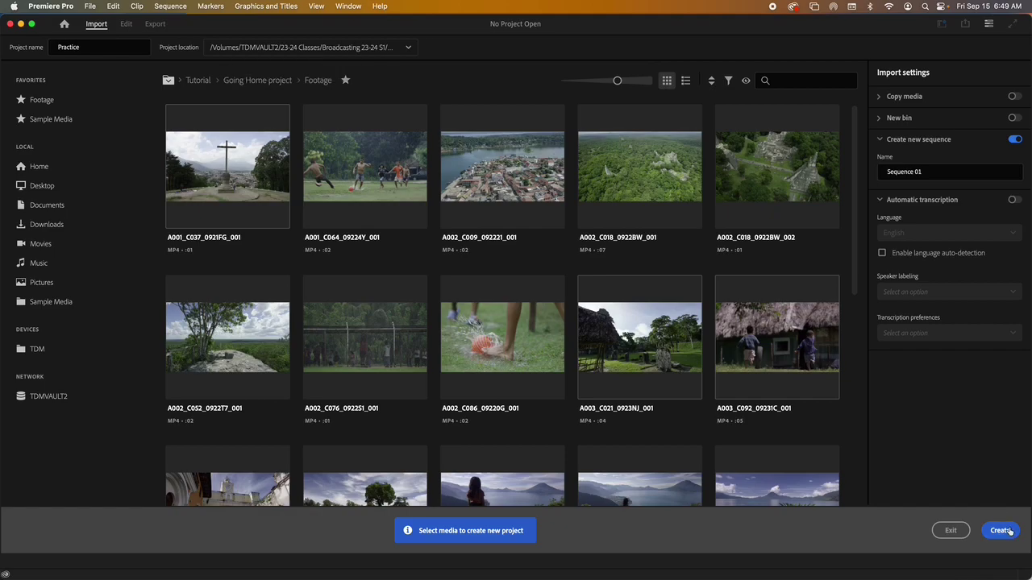
pyautogui.click(1000, 531)
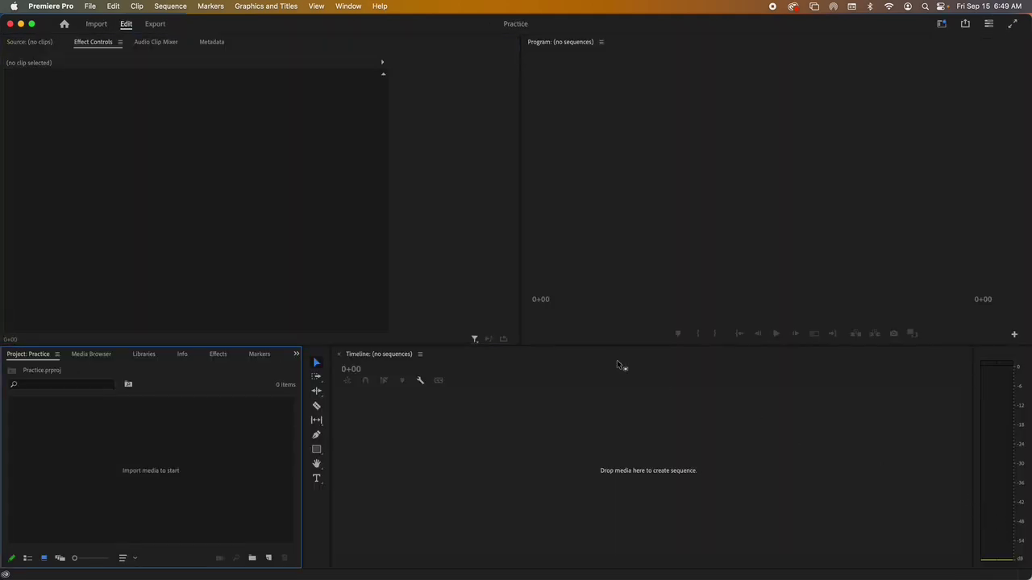
pyautogui.click(261, 153)
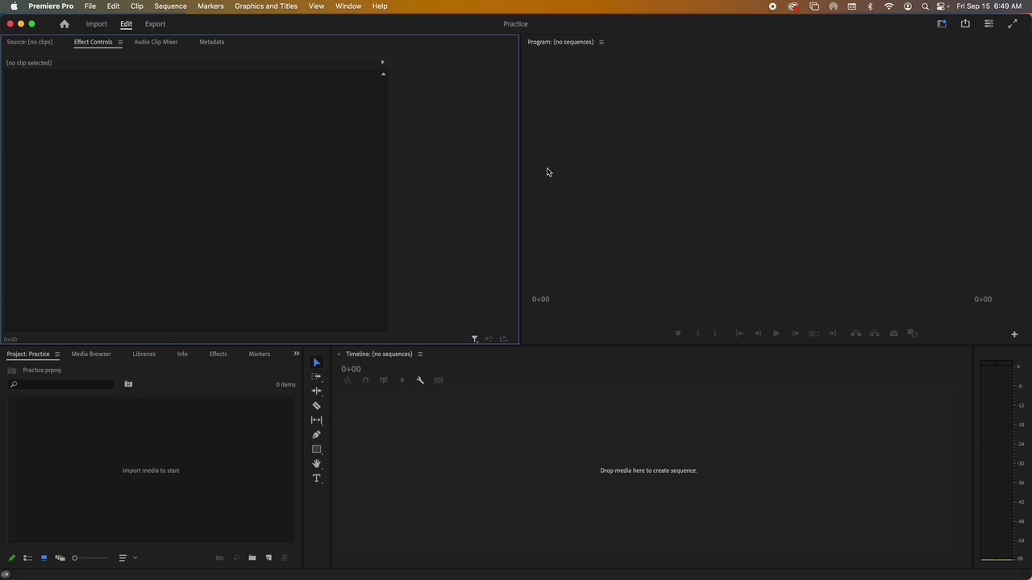
pyautogui.click(590, 175)
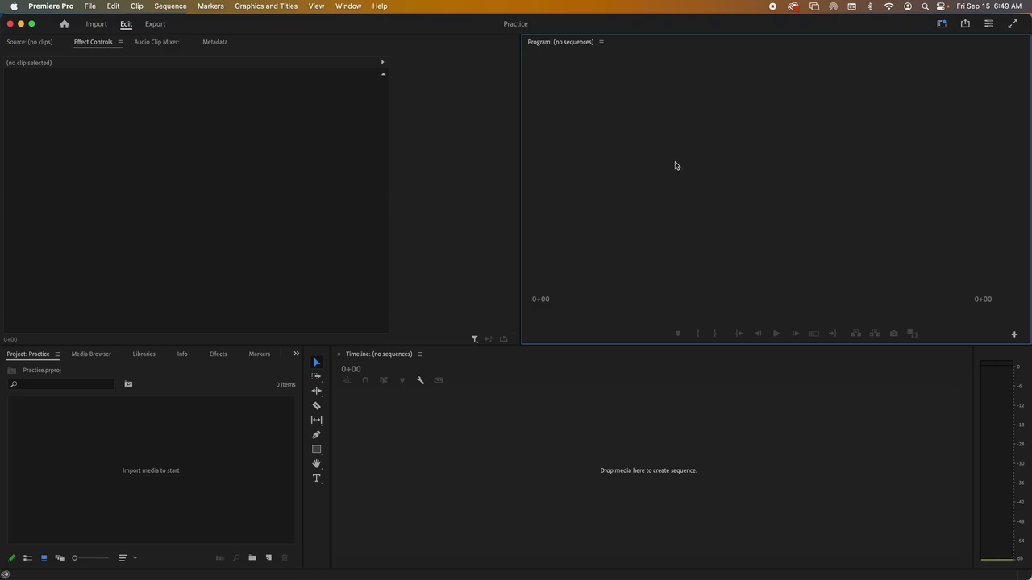
pyautogui.click(576, 457)
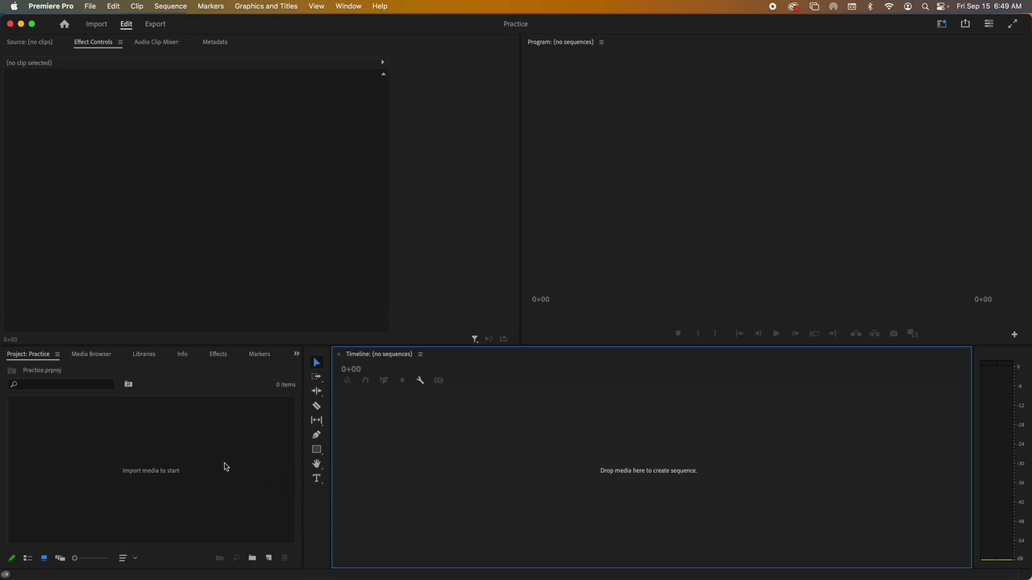
pyautogui.click(225, 466)
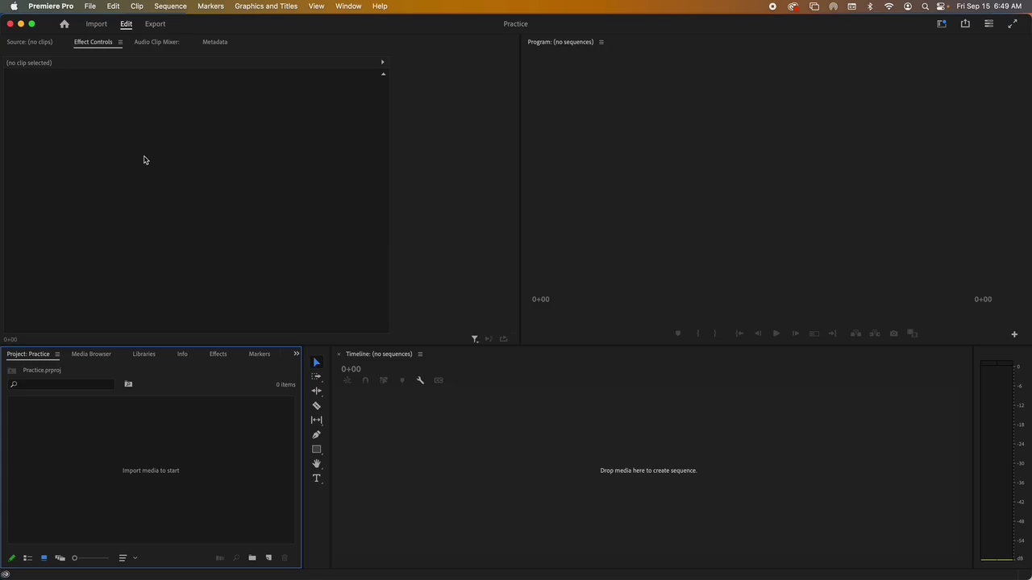
# Browse for media to import in the teacher's Premier Basics folder under 23-24 Classes, Broadcasting 23-24 S1 on TDMVAULT2
pyautogui.click(97, 25)
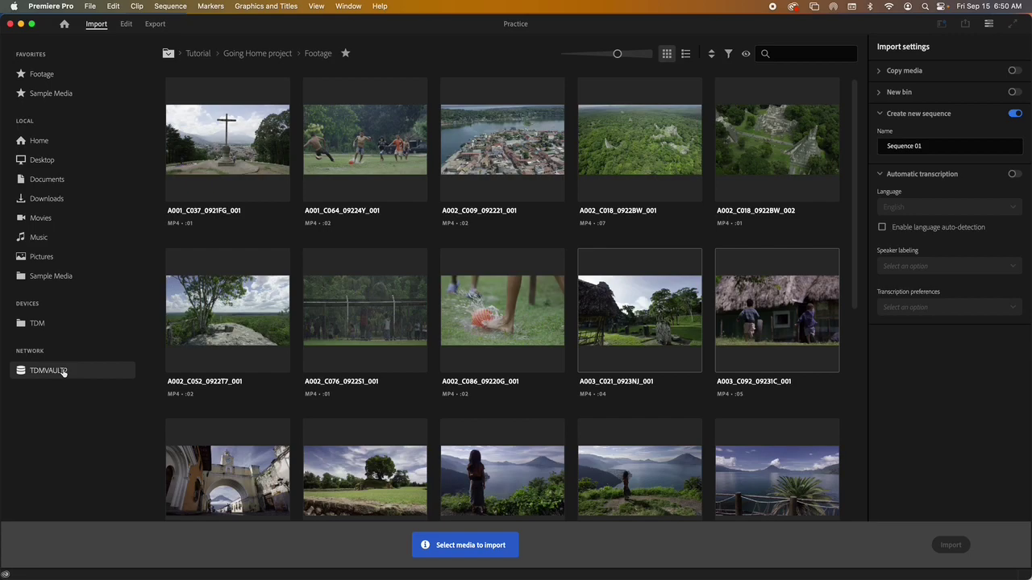
pyautogui.click(63, 372)
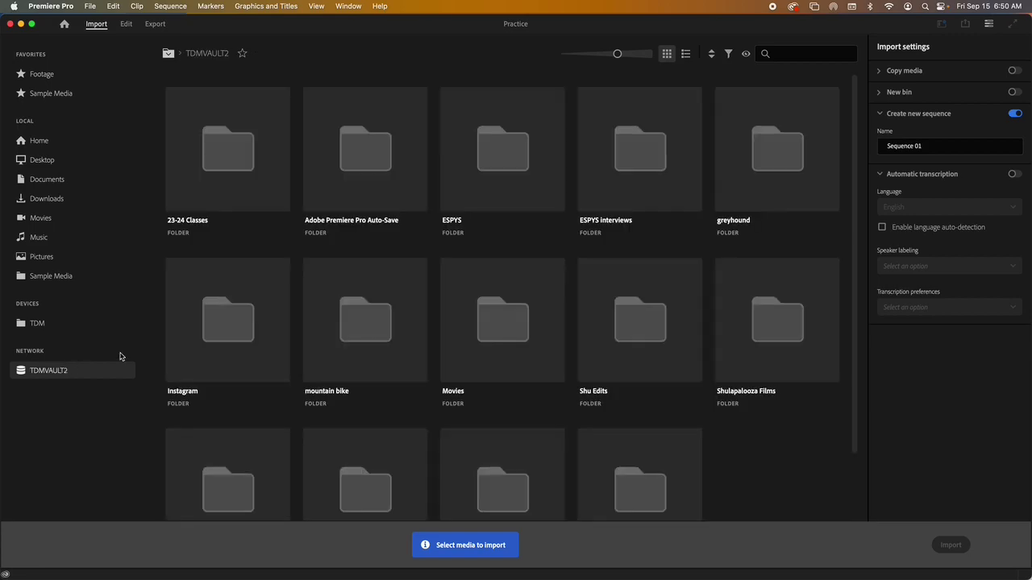
pyautogui.doubleClick(233, 163)
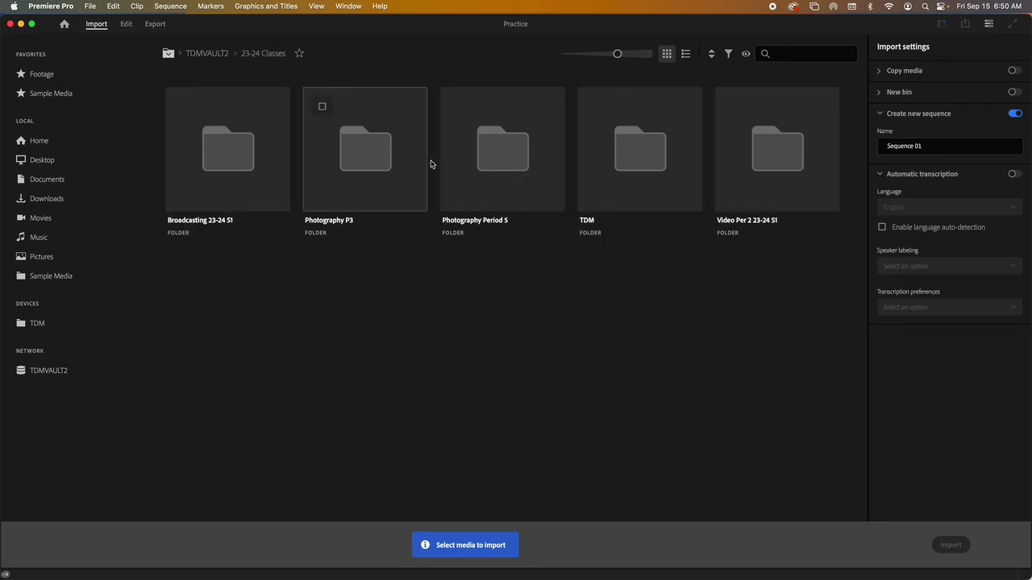
pyautogui.doubleClick(221, 156)
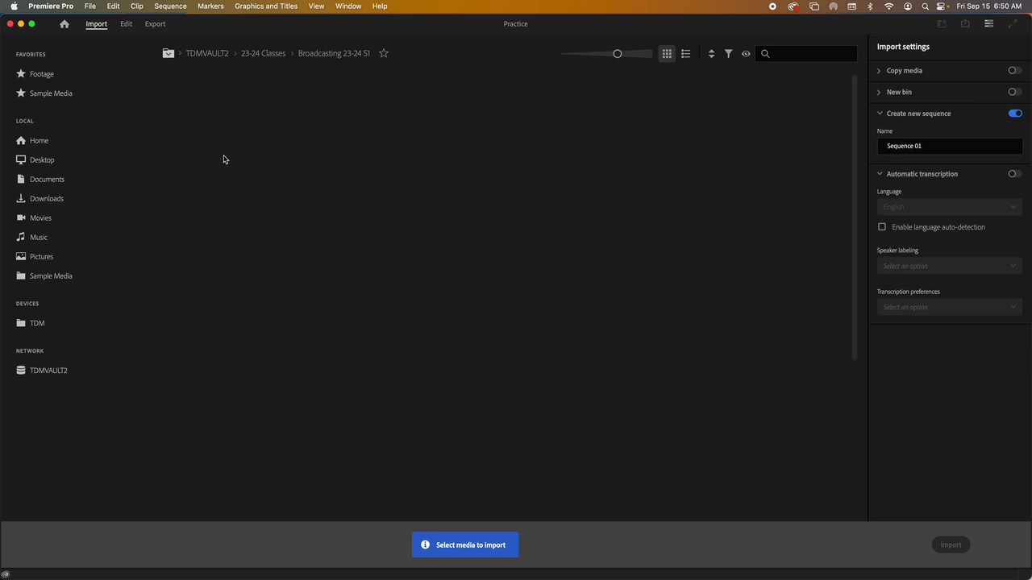
pyautogui.scroll(-3, 619, 288)
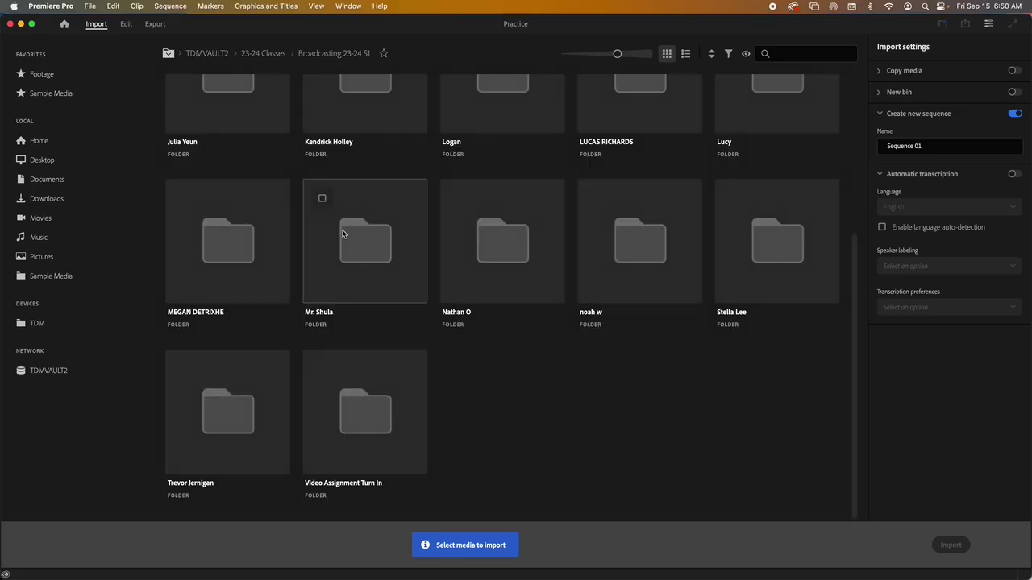
pyautogui.doubleClick(351, 242)
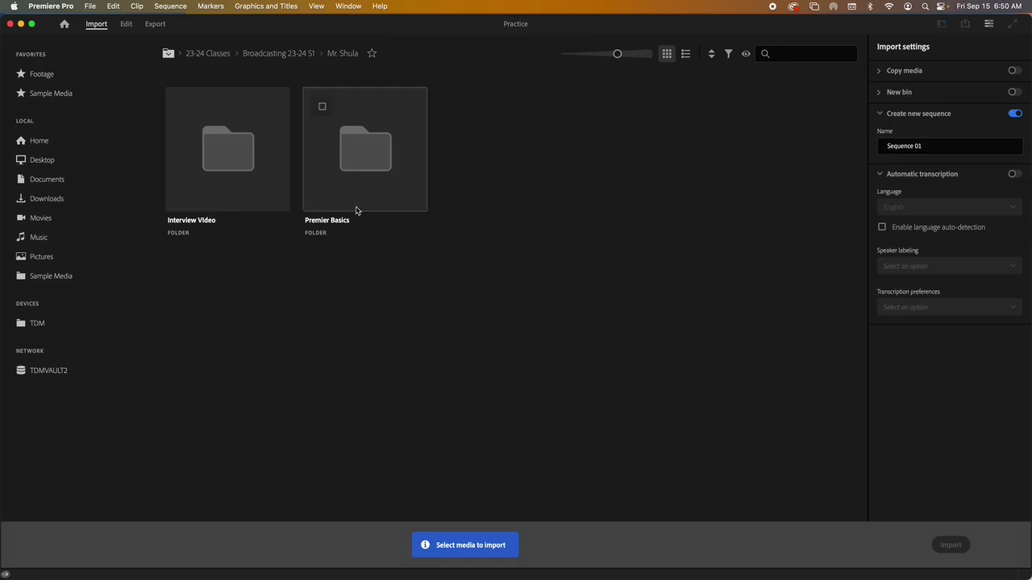
pyautogui.doubleClick(369, 173)
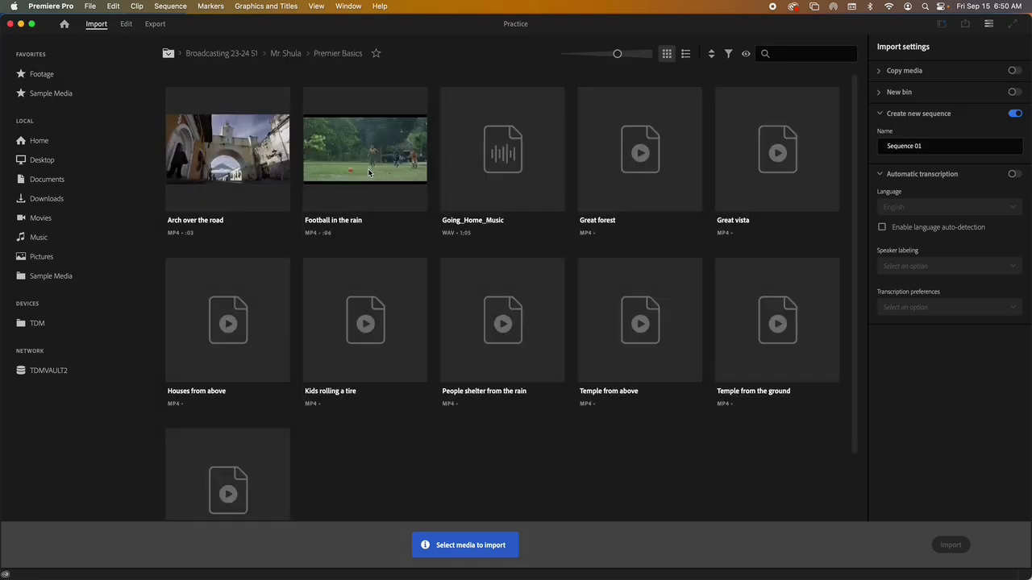
# Select all the media files in Premier Basics and import them into the project with a new sequence, Sequence 01
pyautogui.click(263, 182)
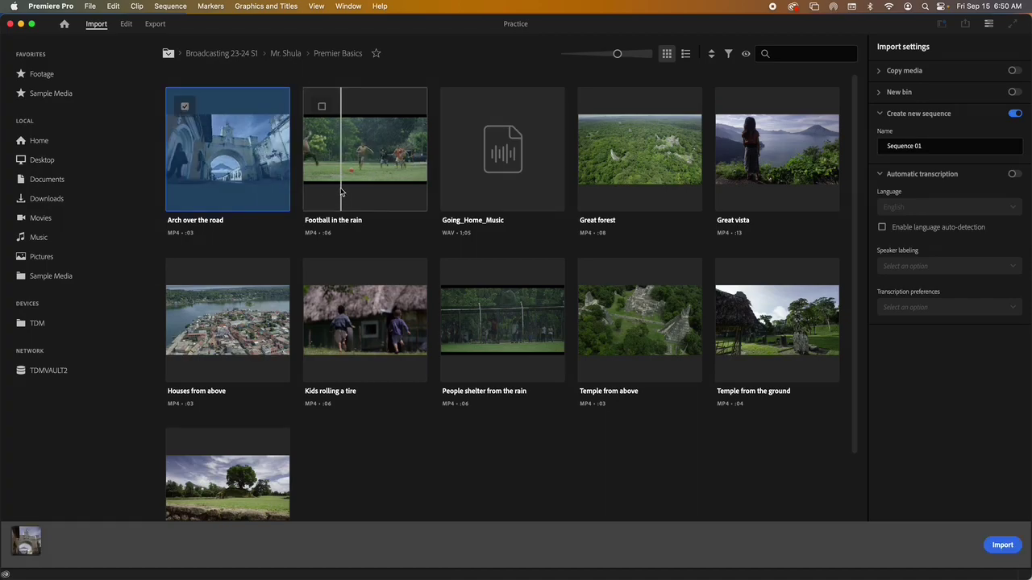
pyautogui.click(341, 192)
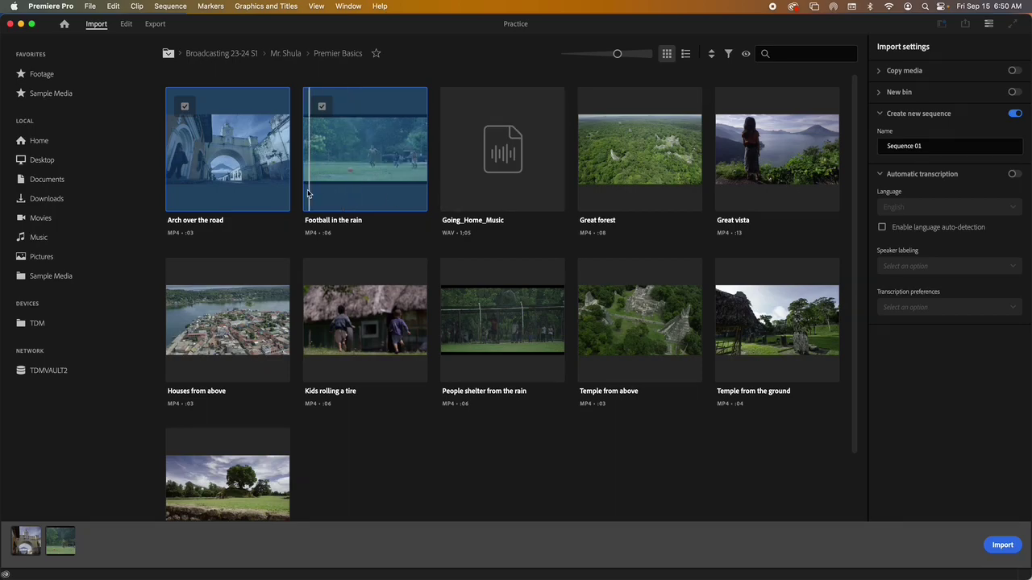
pyautogui.press('super+a')
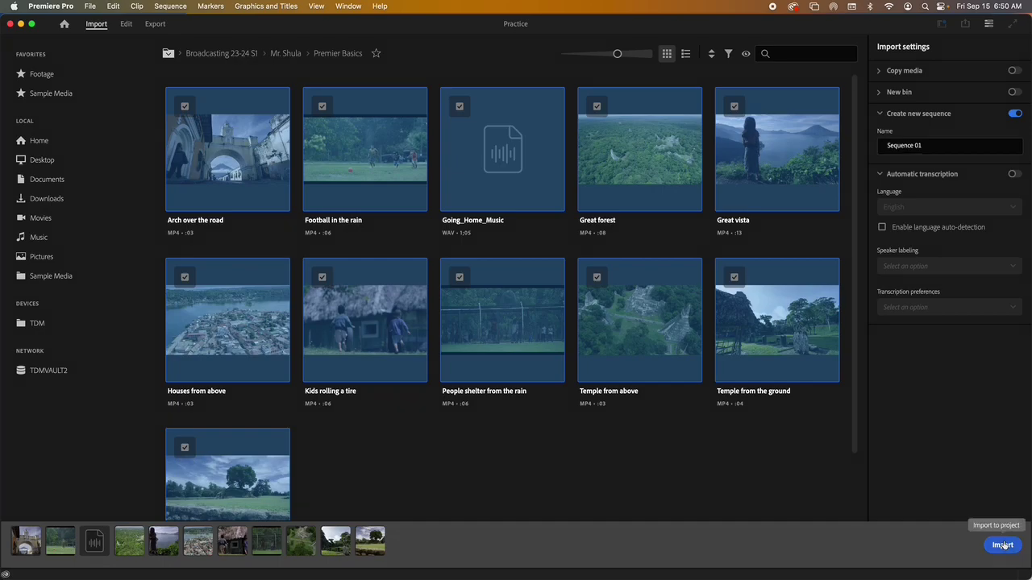
pyautogui.click(1002, 546)
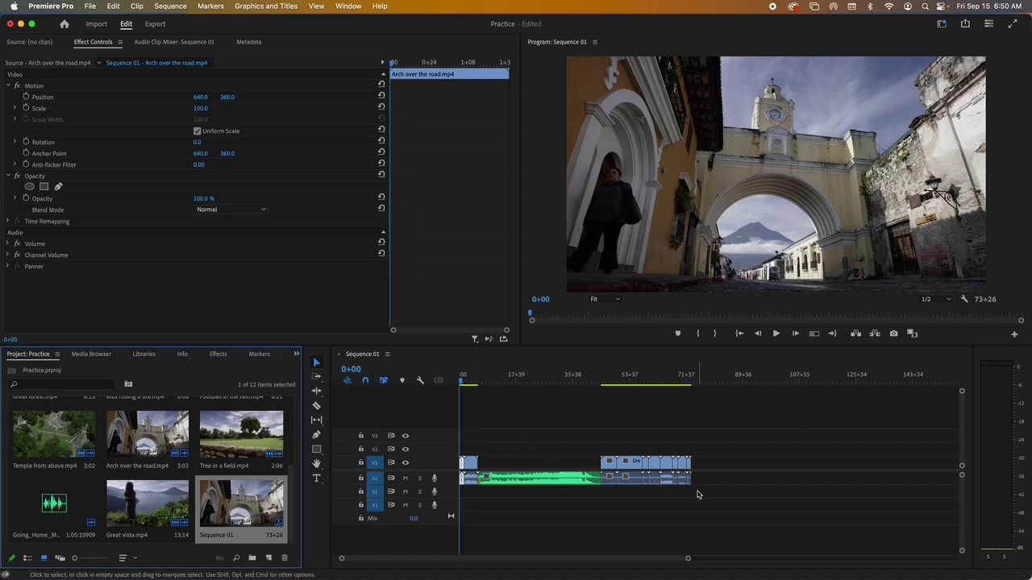
# Delete all clips from the Sequence 01 timeline and rename the sequence as Practice
pyautogui.moveTo(697, 491); pyautogui.dragTo(448, 444)
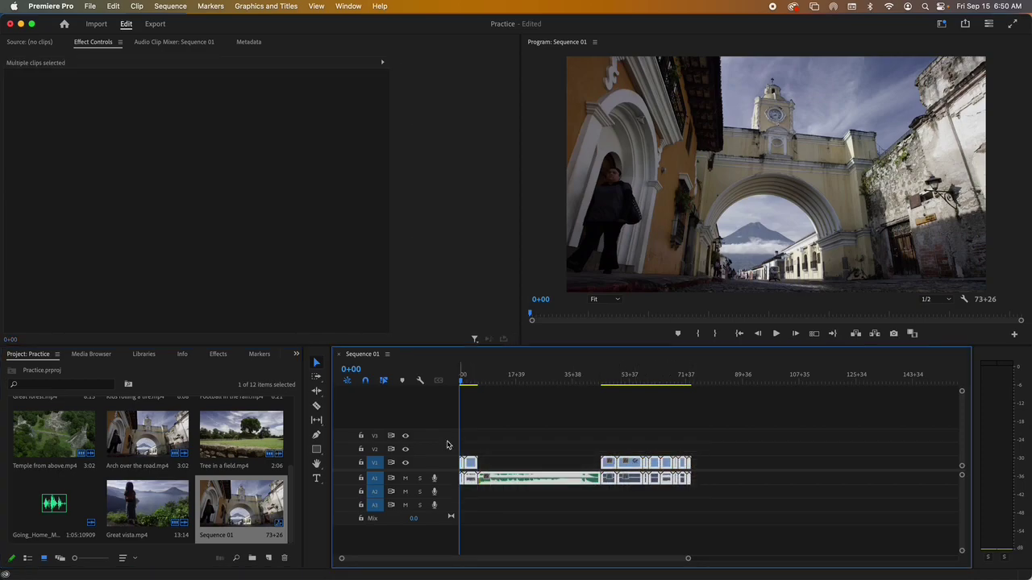
pyautogui.press('Delete')
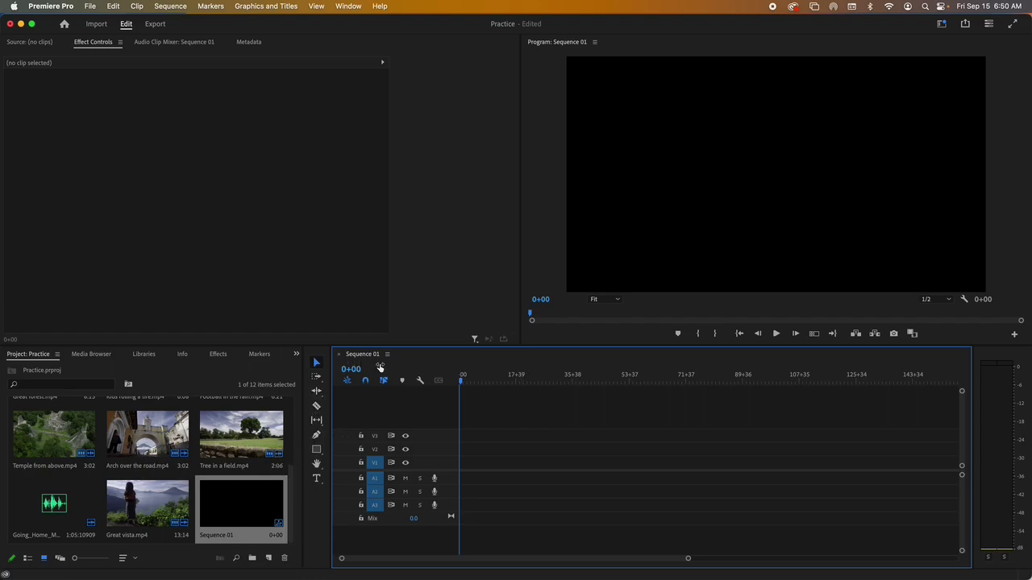
pyautogui.click(217, 535)
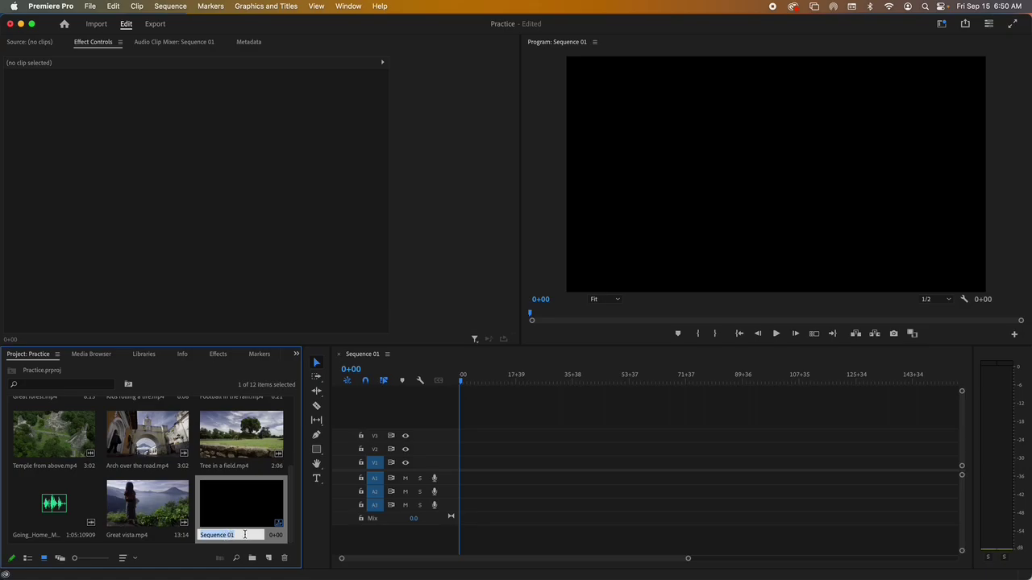
pyautogui.write('Practice')
pyautogui.press('Return')
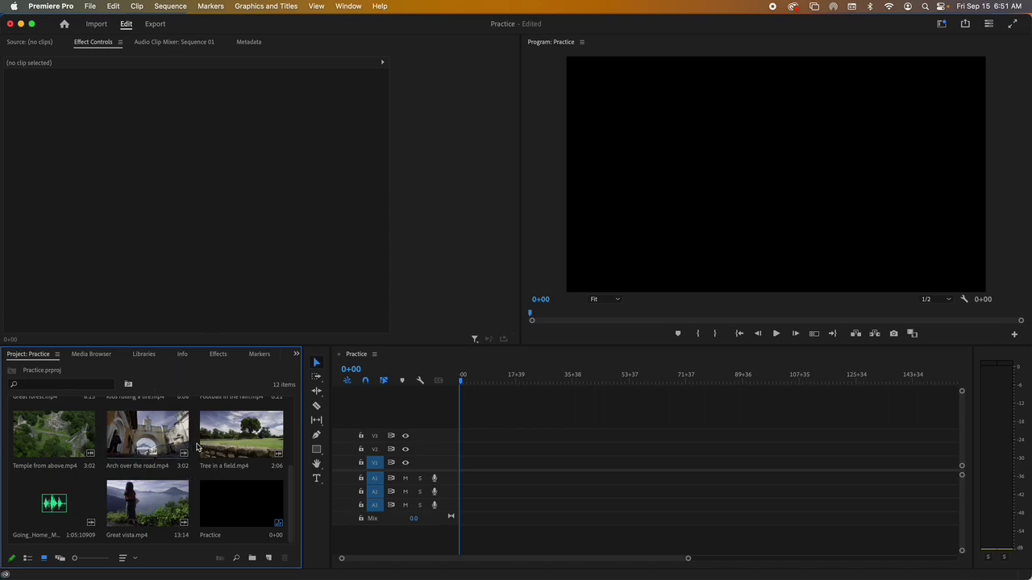
# Open Houses from above.mp4 in the Source monitor and play it through to preview the footage
pyautogui.scroll(2, 97, 429)
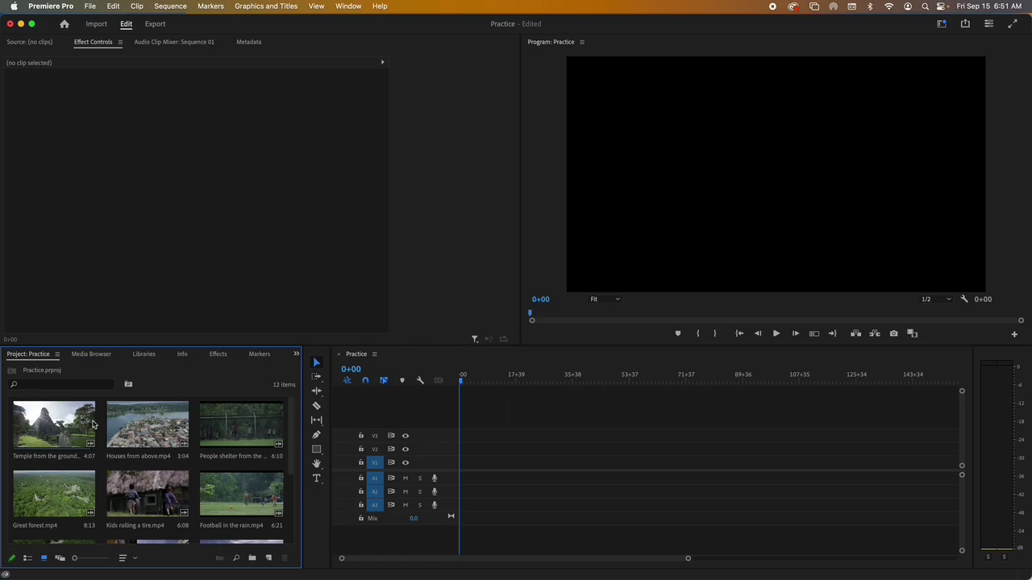
pyautogui.doubleClick(125, 428)
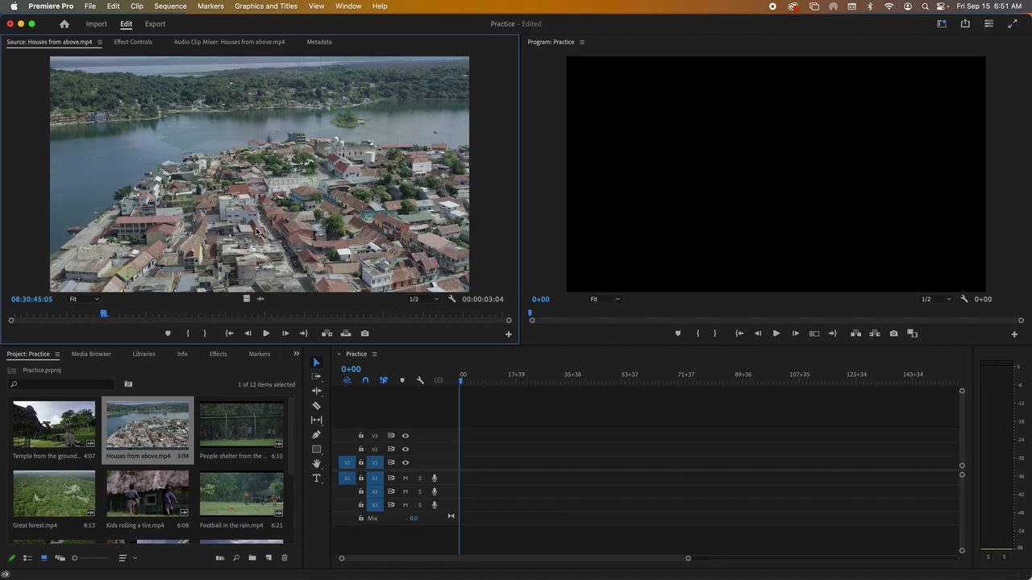
pyautogui.click(266, 334)
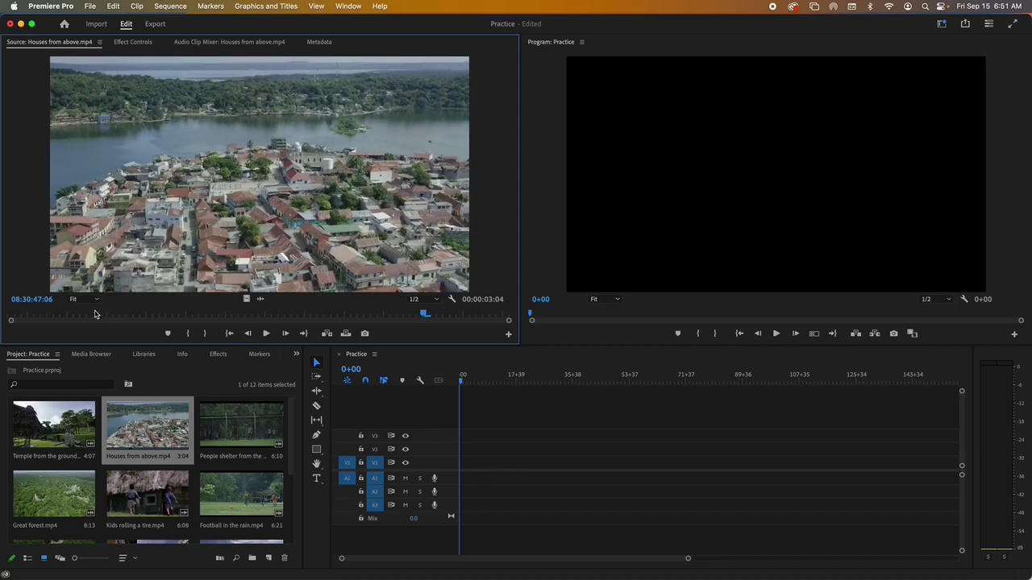
pyautogui.moveTo(90, 315); pyautogui.dragTo(116, 312)
pyautogui.press('space')
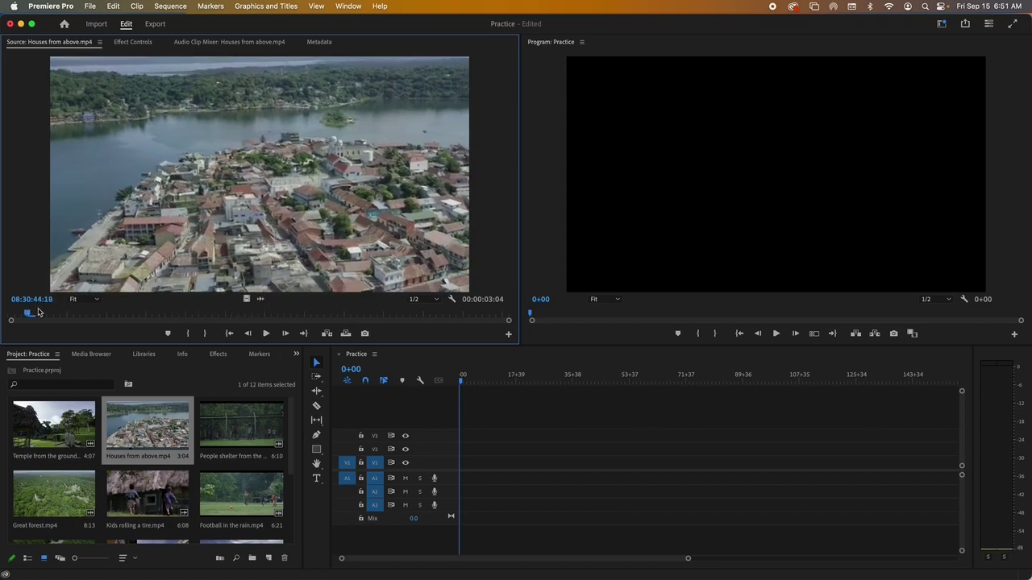
pyautogui.press('space')
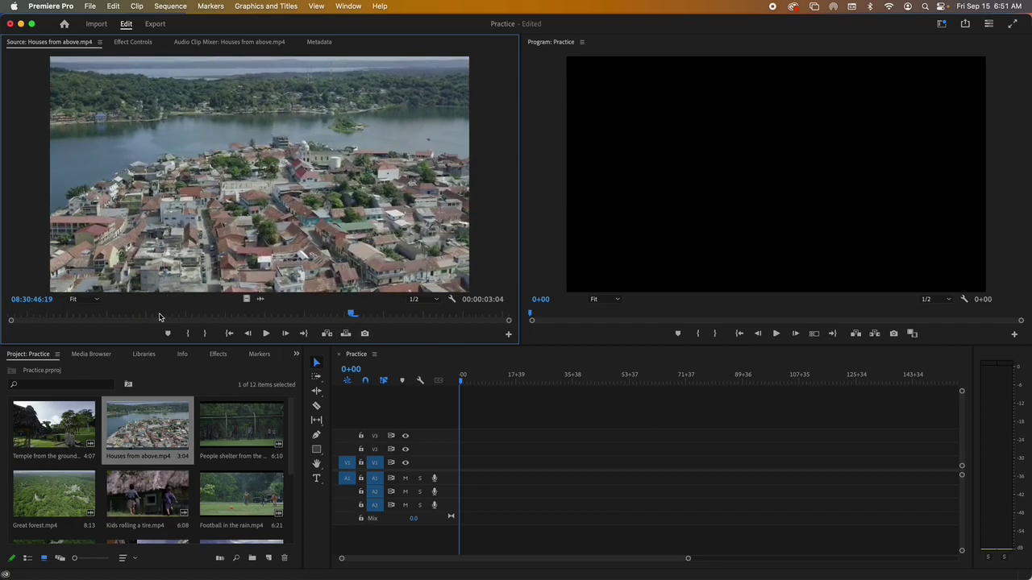
# Mark an in point at 08:30:45:08 and an out point at about 08:30:46:17 on the Houses from above source clip
pyautogui.moveTo(159, 317); pyautogui.dragTo(122, 322)
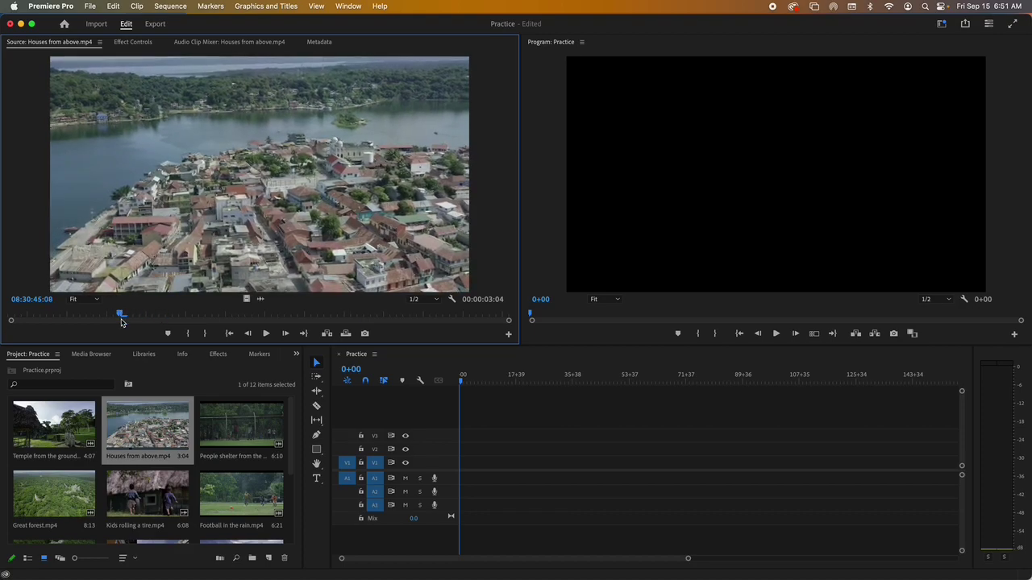
pyautogui.press('i')
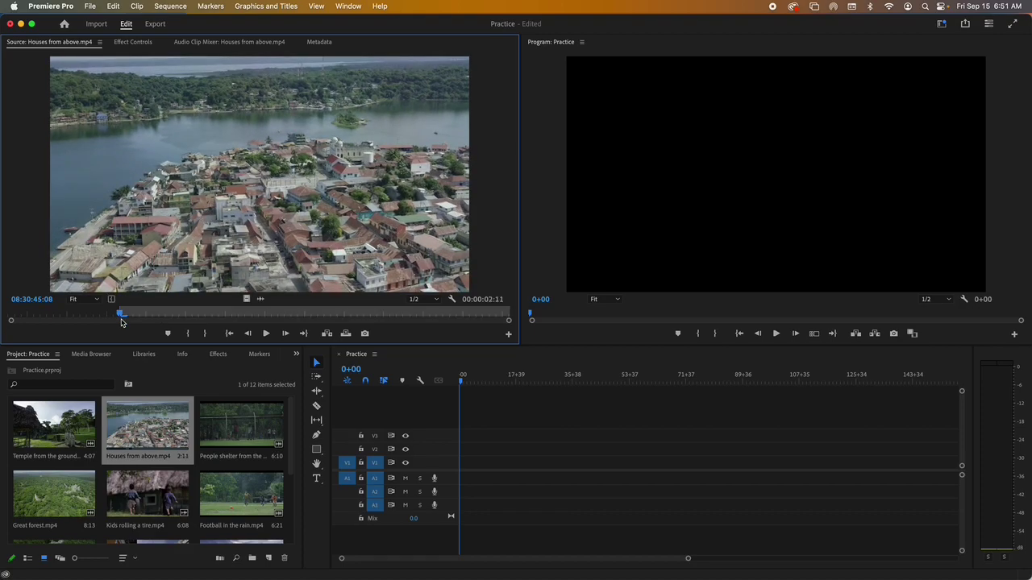
pyautogui.moveTo(134, 317); pyautogui.dragTo(342, 316)
pyautogui.press('o')
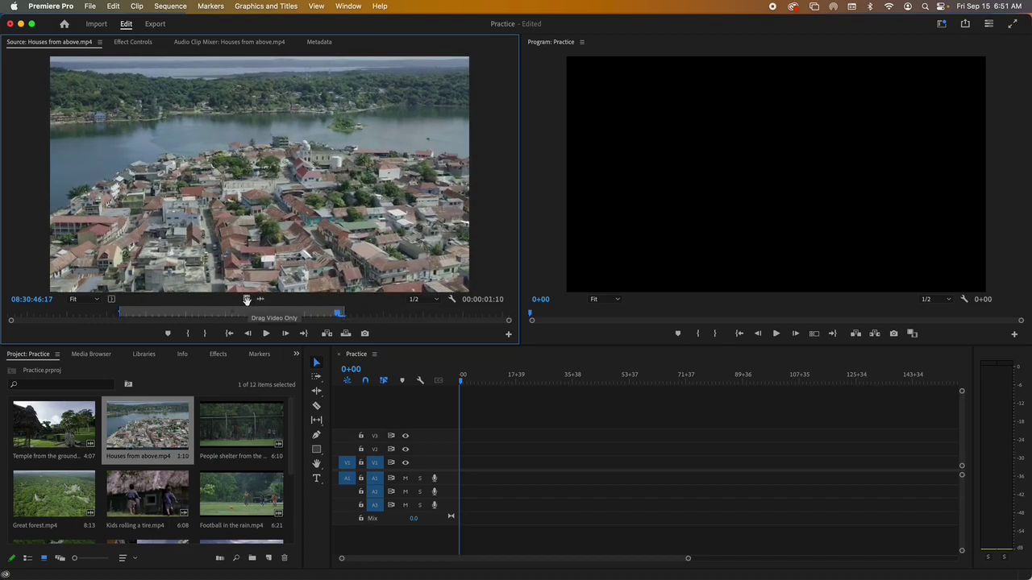
# Place the marked Houses from above segment with its audio at the start of the Practice sequence on tracks V1 and A1
pyautogui.moveTo(298, 325); pyautogui.dragTo(260, 263)
pyautogui.moveTo(271, 234); pyautogui.dragTo(466, 471)
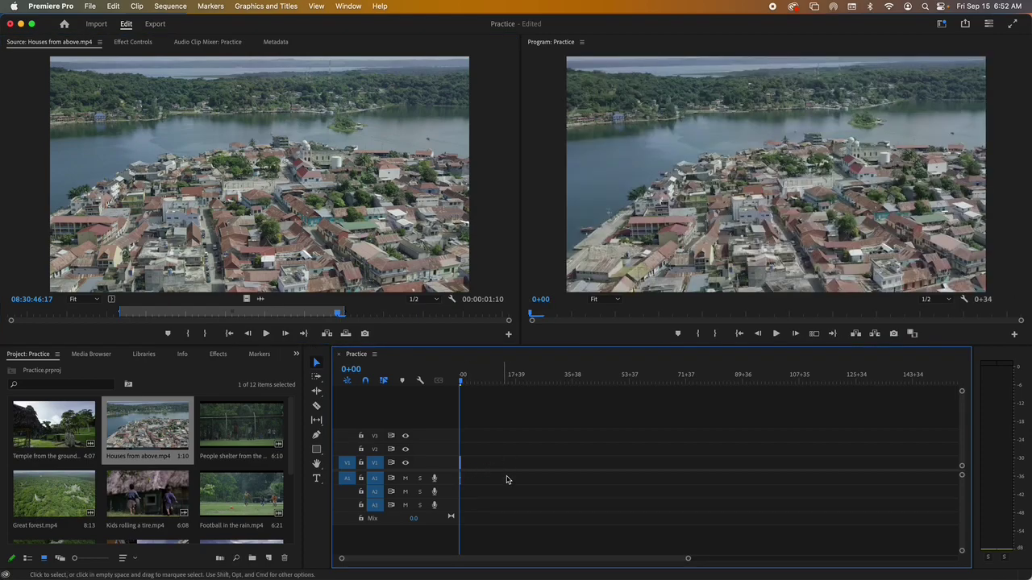
pyautogui.moveTo(688, 562); pyautogui.dragTo(509, 569)
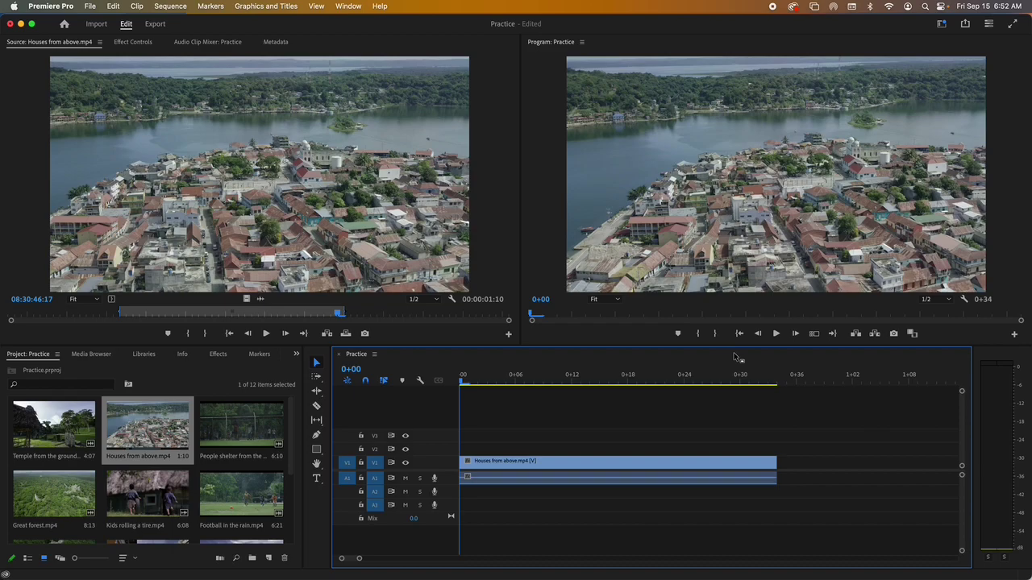
# Review the Practice sequence by playing it, jumping between its start and end, stepping one frame forward and scrubbing
pyautogui.press('space')
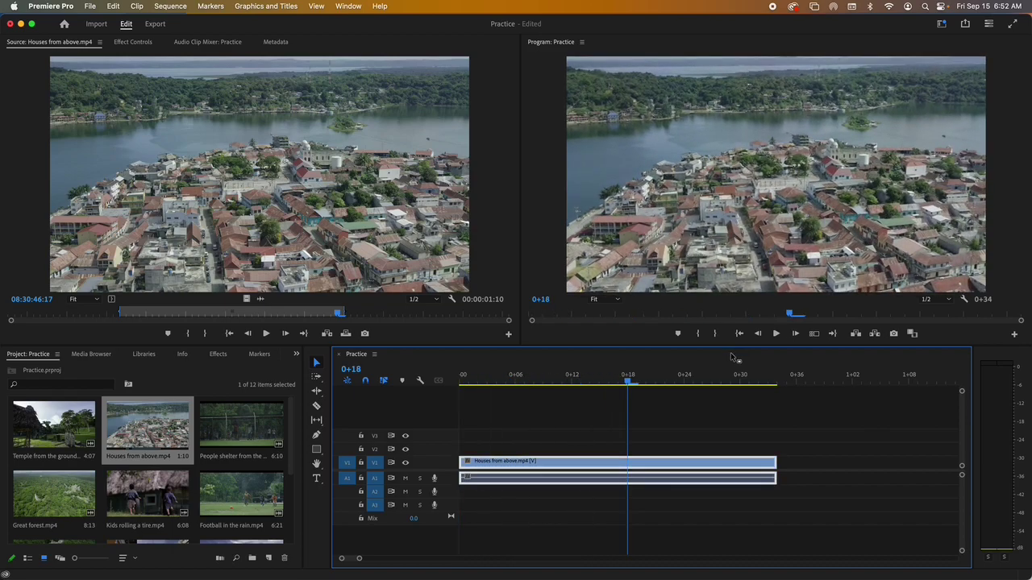
pyautogui.press('Home')
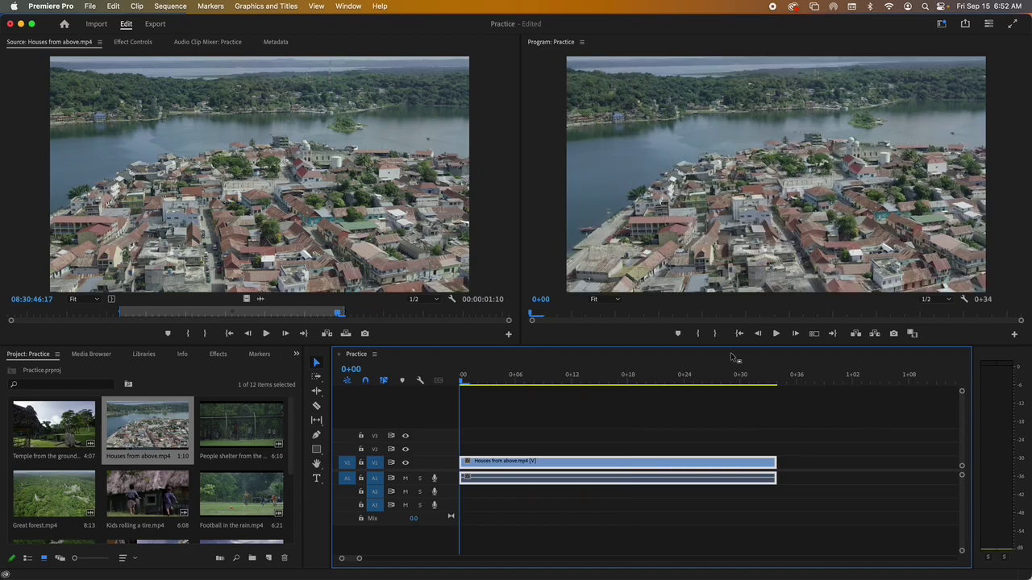
pyautogui.click(776, 333)
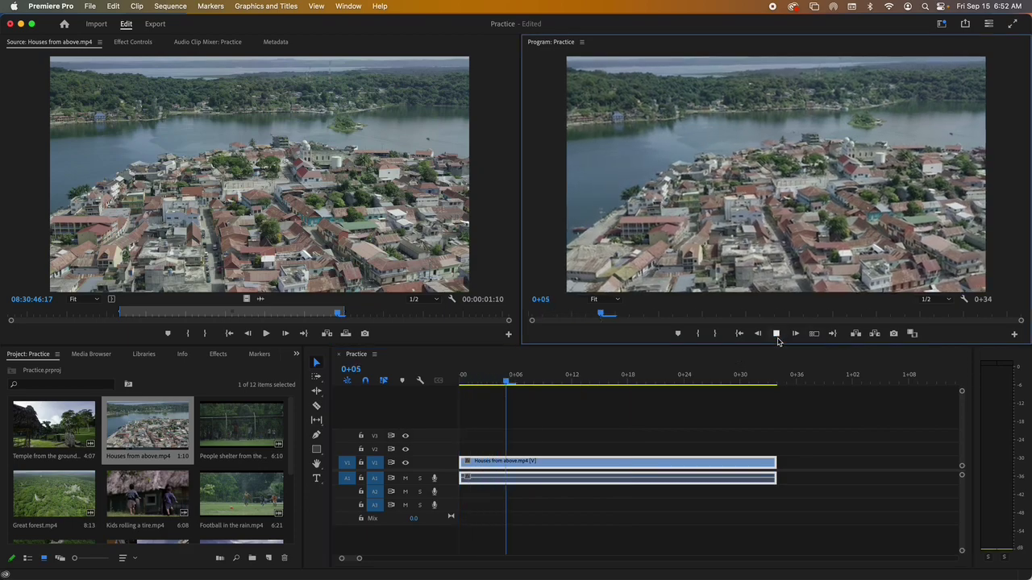
pyautogui.click(777, 339)
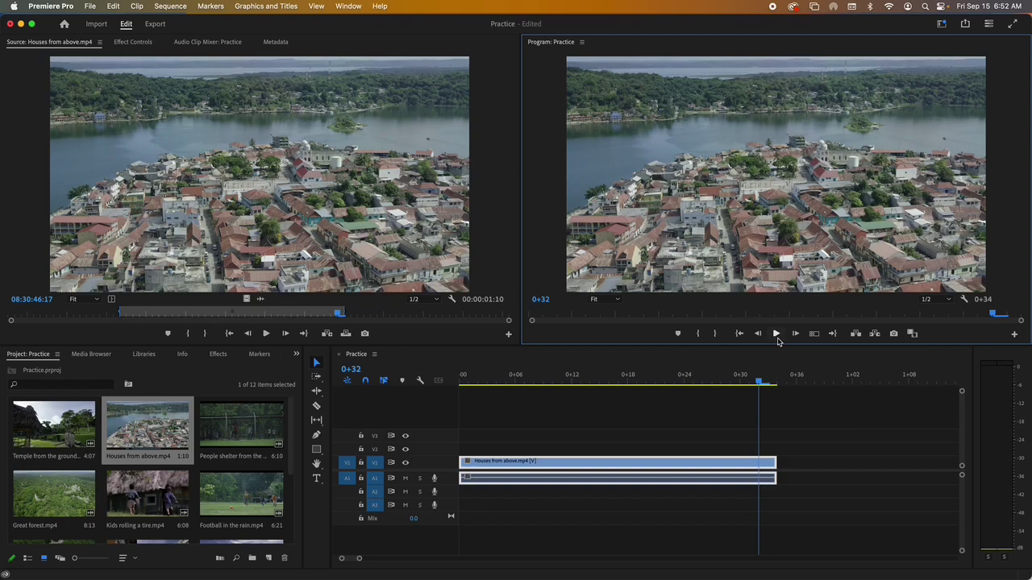
pyautogui.press('Home')
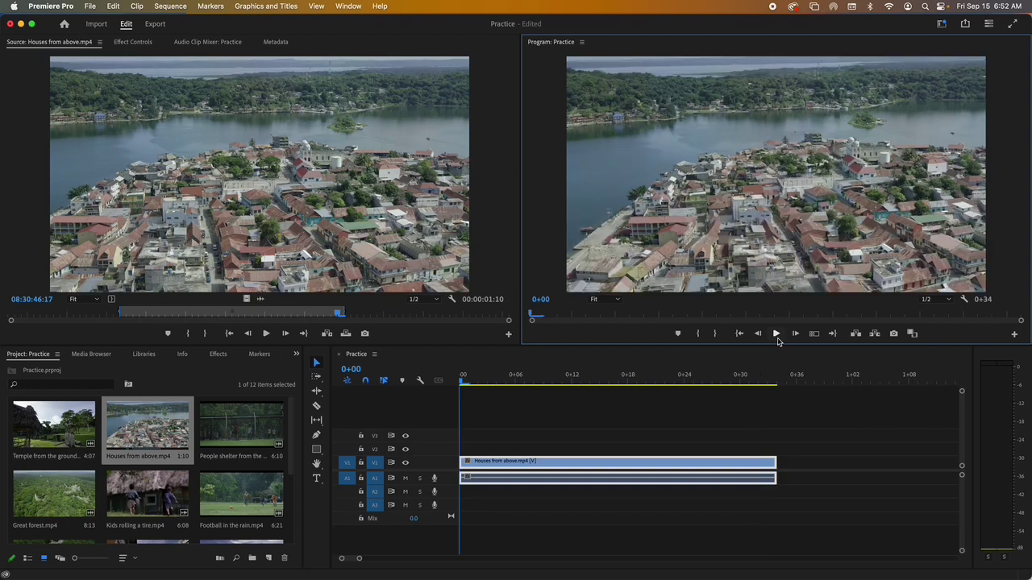
pyautogui.press('End')
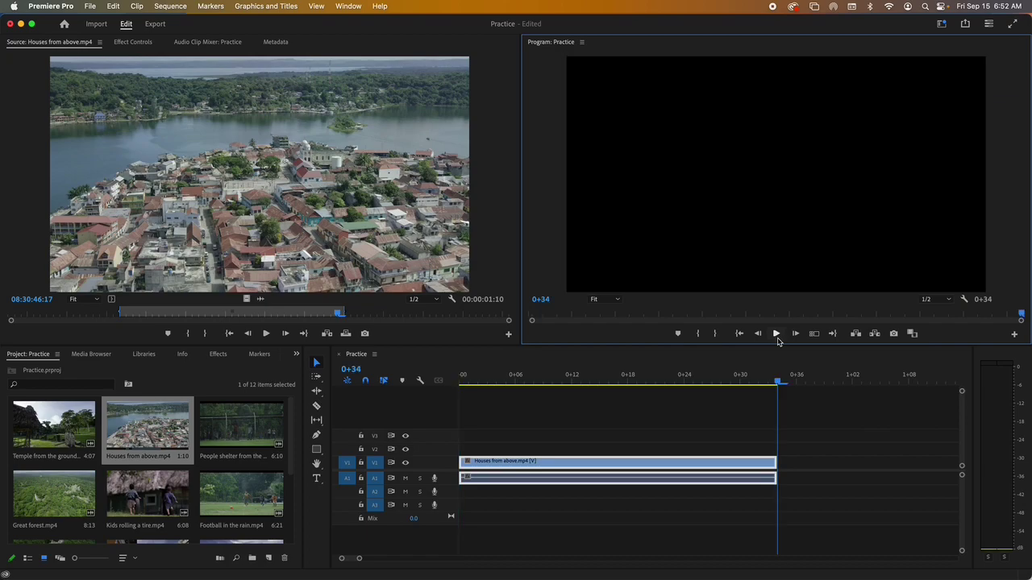
pyautogui.press('Home')
pyautogui.press('End')
pyautogui.press('Home')
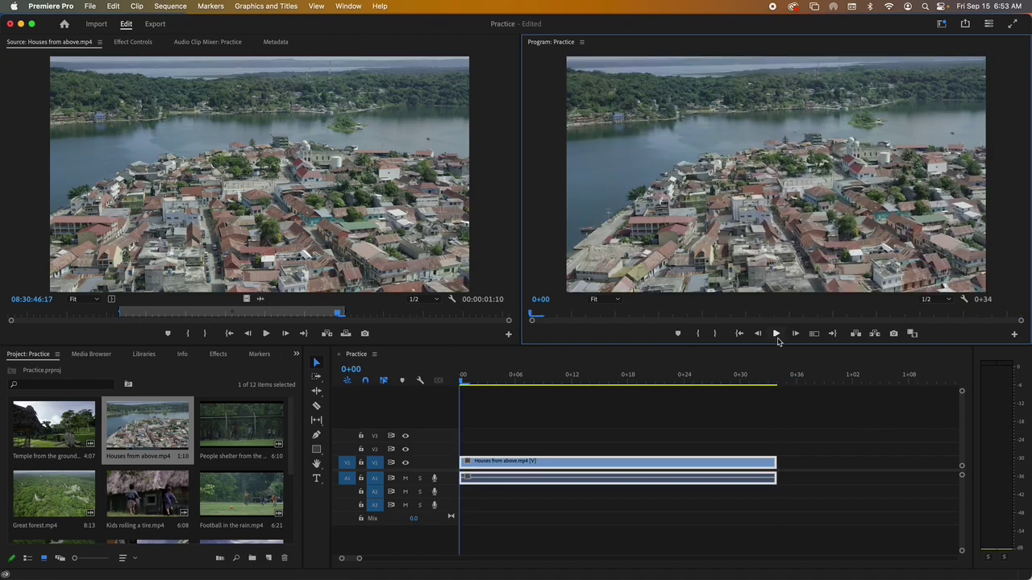
pyautogui.press('Right')
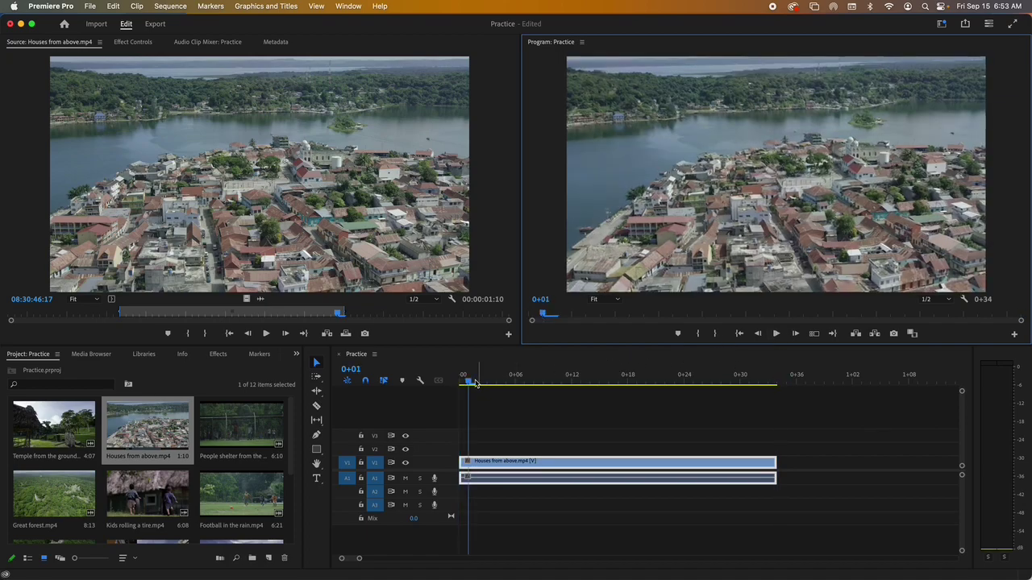
pyautogui.moveTo(476, 383); pyautogui.dragTo(510, 381)
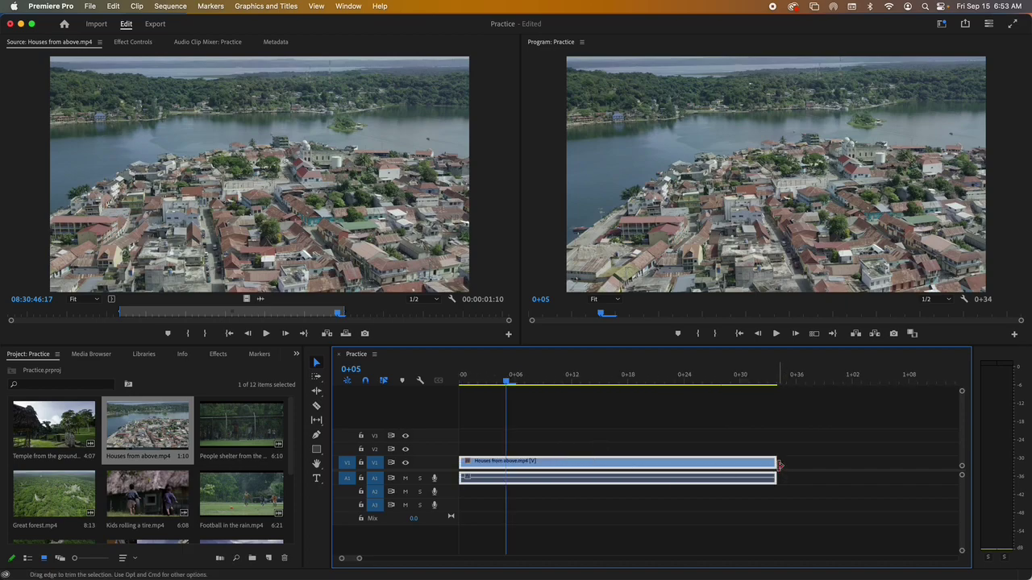
# Trim the end of the Houses from above clip in the timeline to about 0+31 and its start to about 0+13
pyautogui.moveTo(772, 463); pyautogui.dragTo(748, 465)
pyautogui.moveTo(462, 463); pyautogui.dragTo(610, 466)
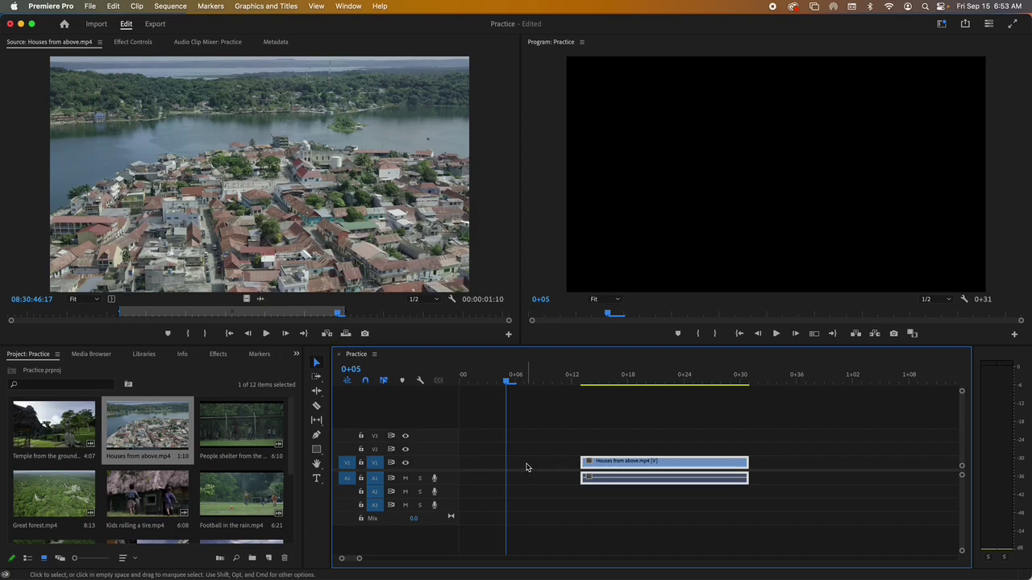
# Ripple-delete the gap before the Houses from above clip, and undo both that deletion and the clip's earlier start trim
pyautogui.rightClick(529, 468)
pyautogui.click(551, 476)
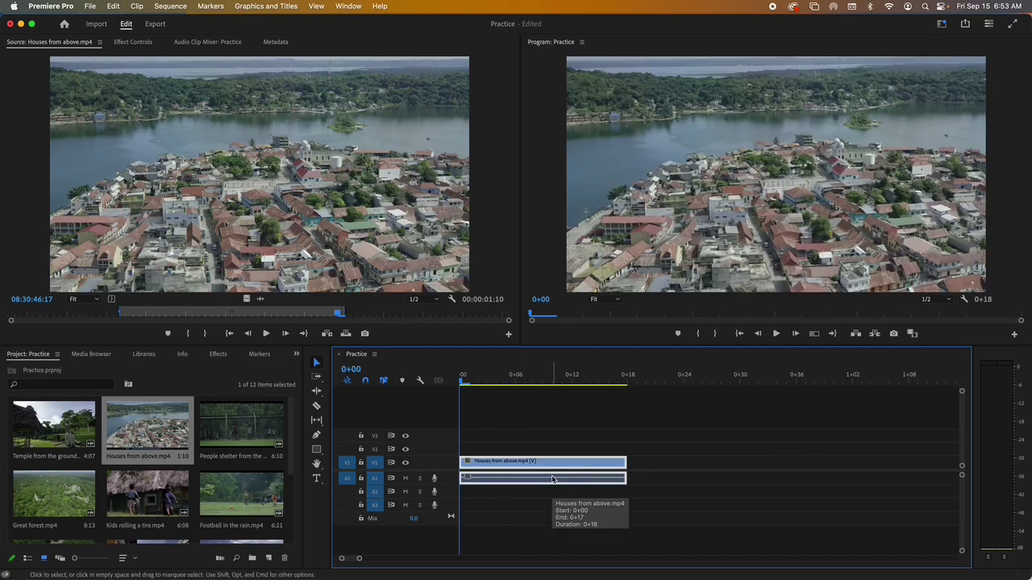
pyautogui.press('super+z')
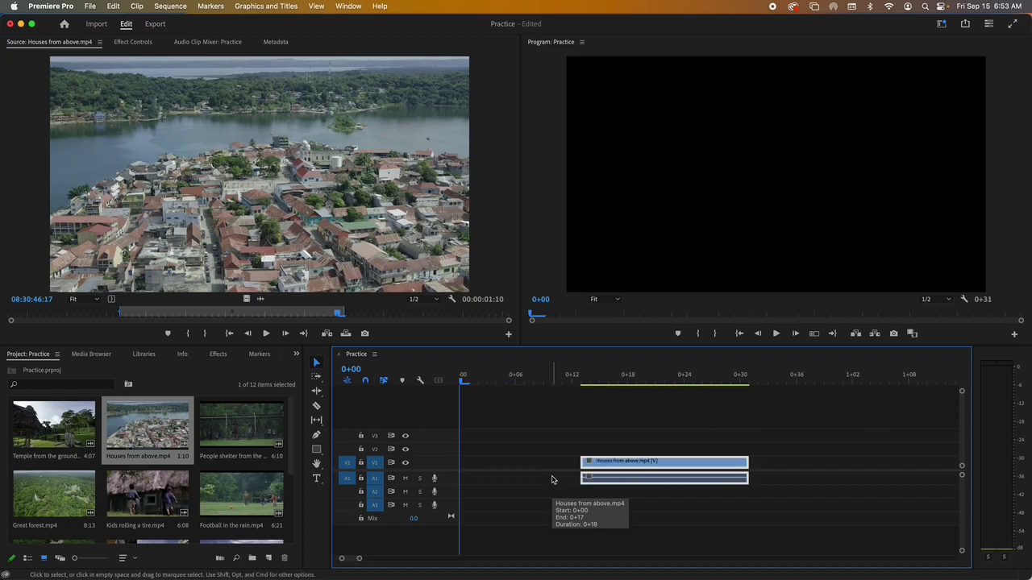
pyautogui.press('super+z')
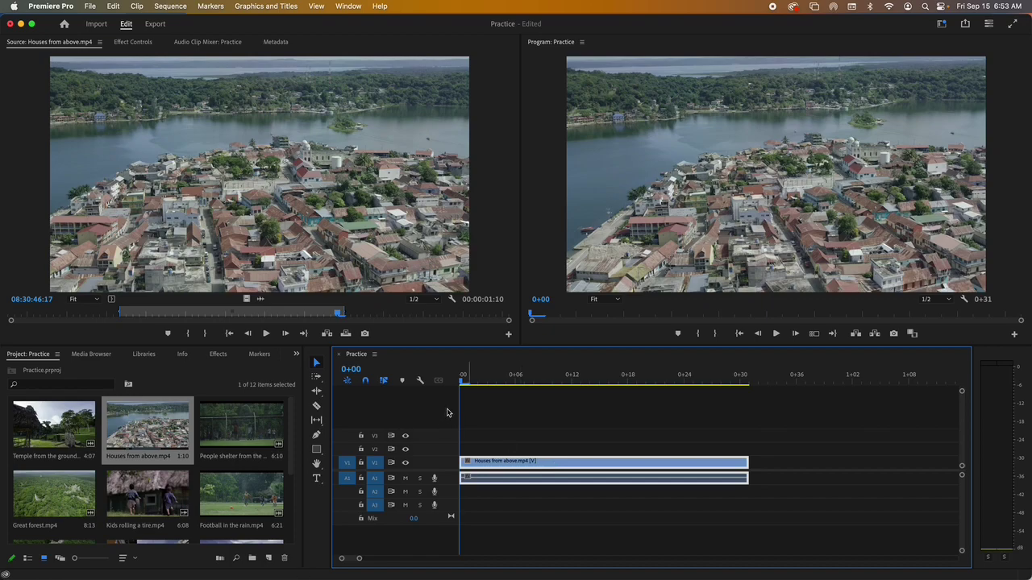
# Place the whole People shelter from the rain clip directly after Houses from above on tracks V1 and A1
pyautogui.doubleClick(257, 416)
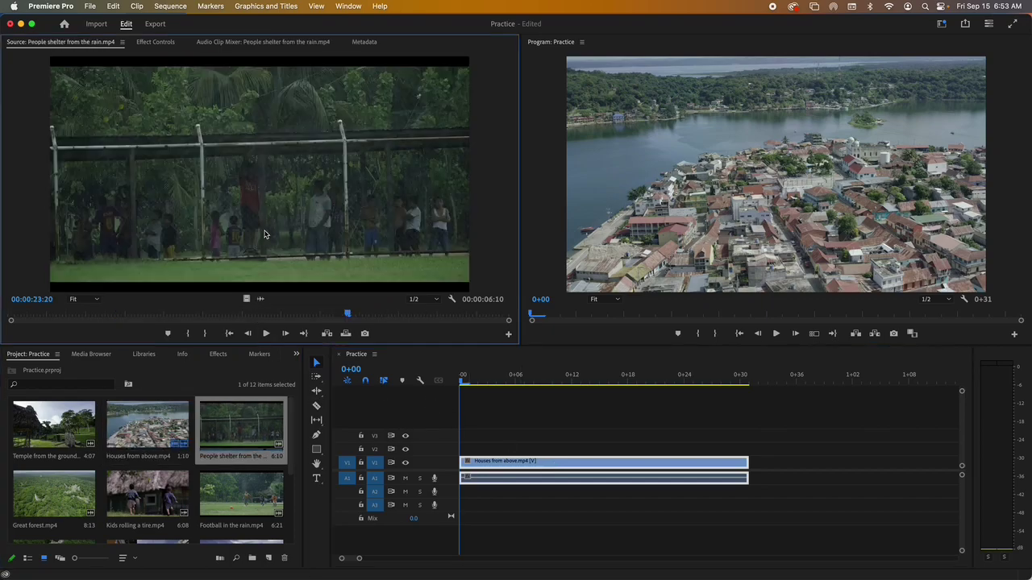
pyautogui.moveTo(264, 234); pyautogui.dragTo(750, 486)
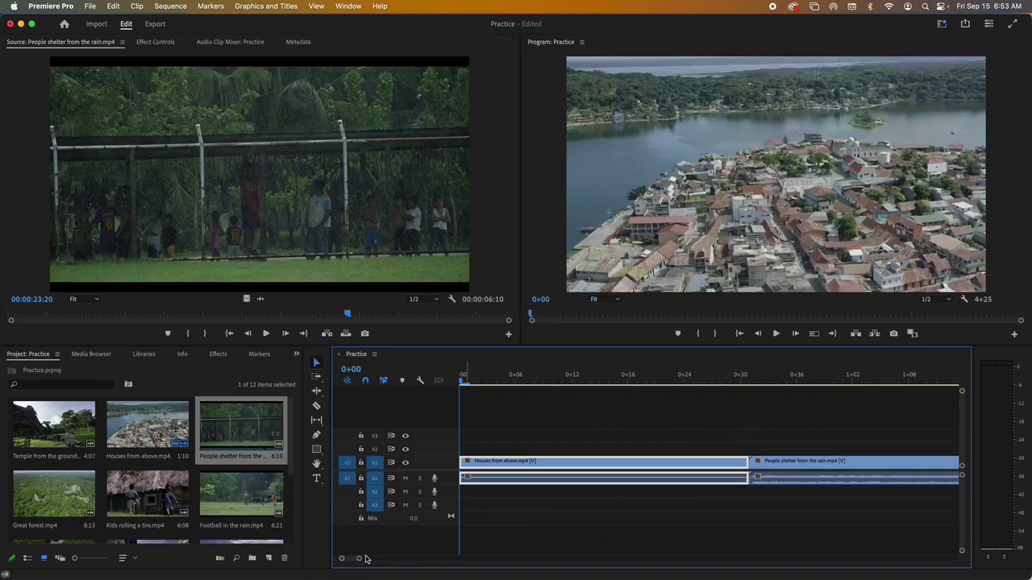
pyautogui.moveTo(357, 558); pyautogui.dragTo(392, 560)
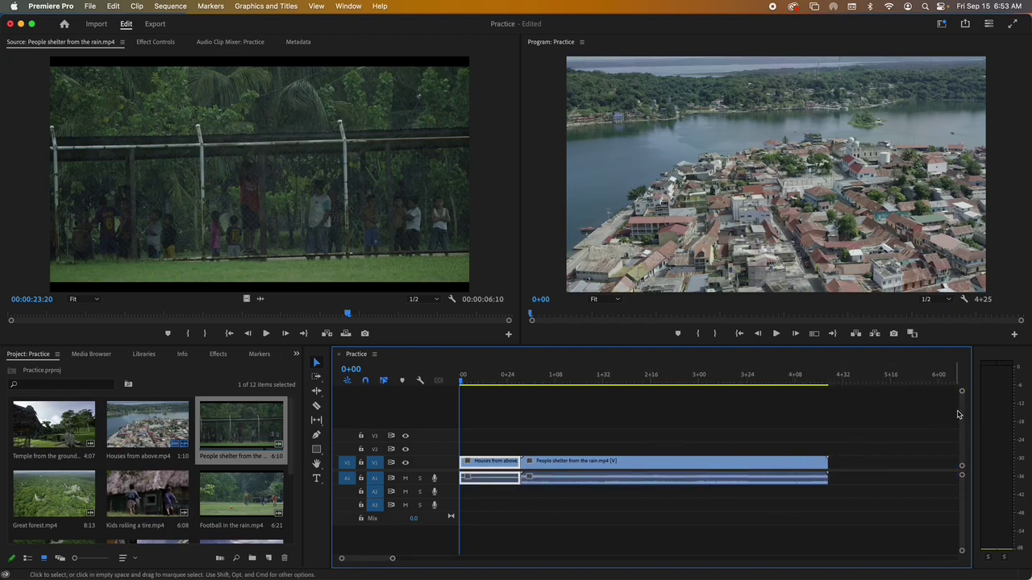
# Increase the height of the video and audio tracks enough to show clip thumbnails and audio waveforms
pyautogui.moveTo(962, 392); pyautogui.dragTo(962, 407)
pyautogui.moveTo(964, 398); pyautogui.dragTo(963, 406)
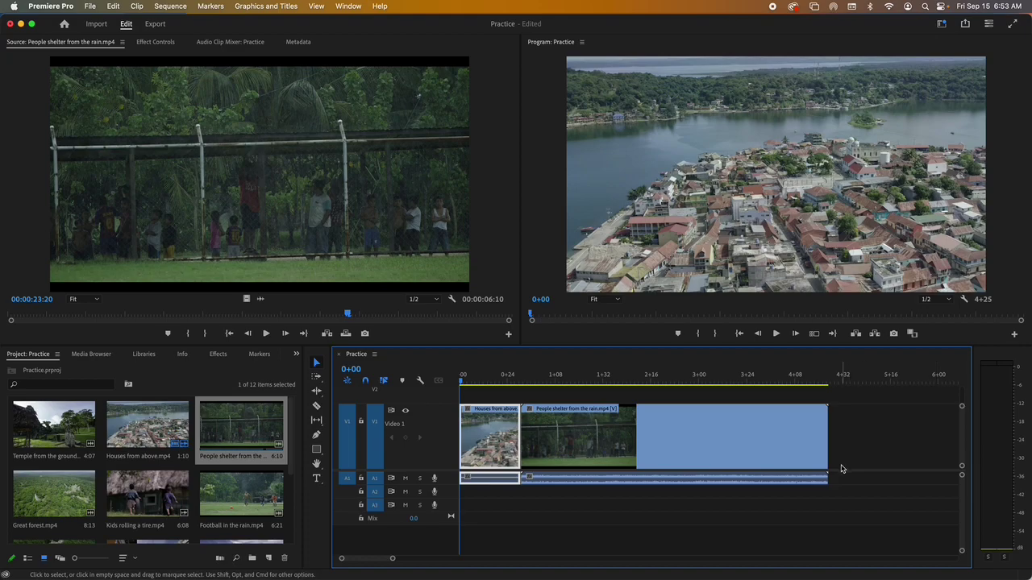
pyautogui.moveTo(962, 549); pyautogui.dragTo(962, 544)
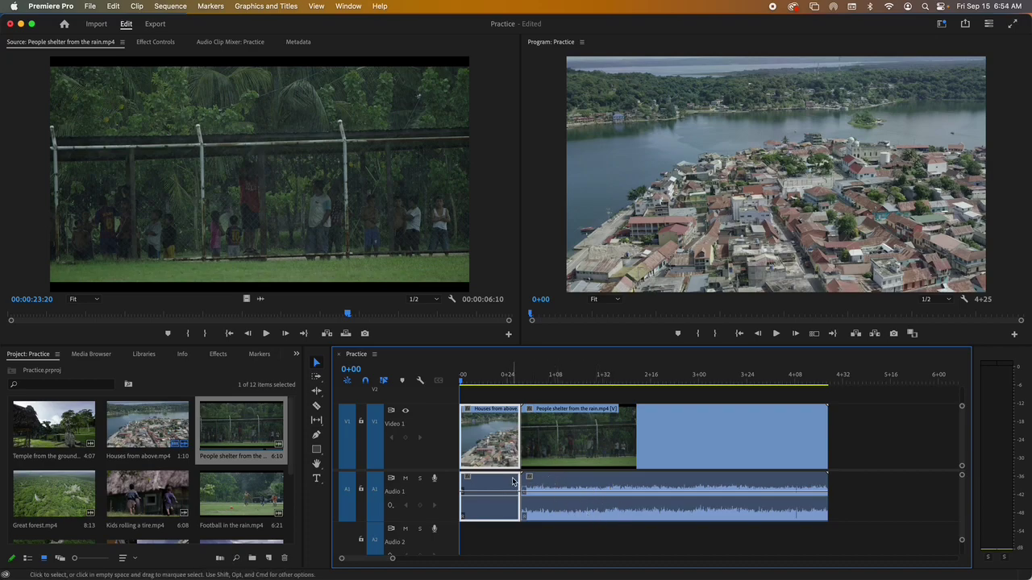
# Preview Going_Home_Music.wav in the source monitor and place it at the start of the Practice sequence on track A2
pyautogui.scroll(-3, 262, 461)
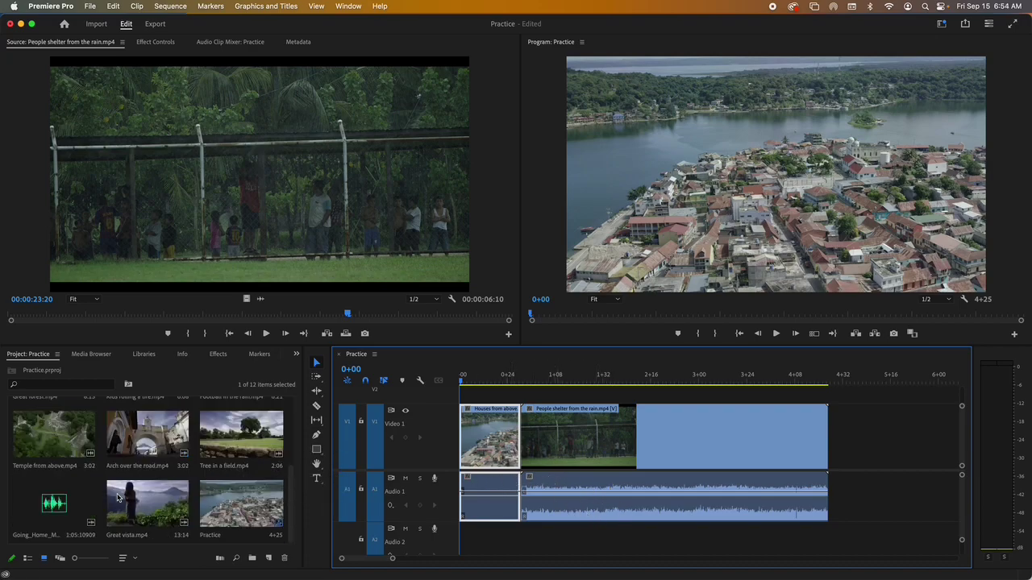
pyautogui.doubleClick(54, 504)
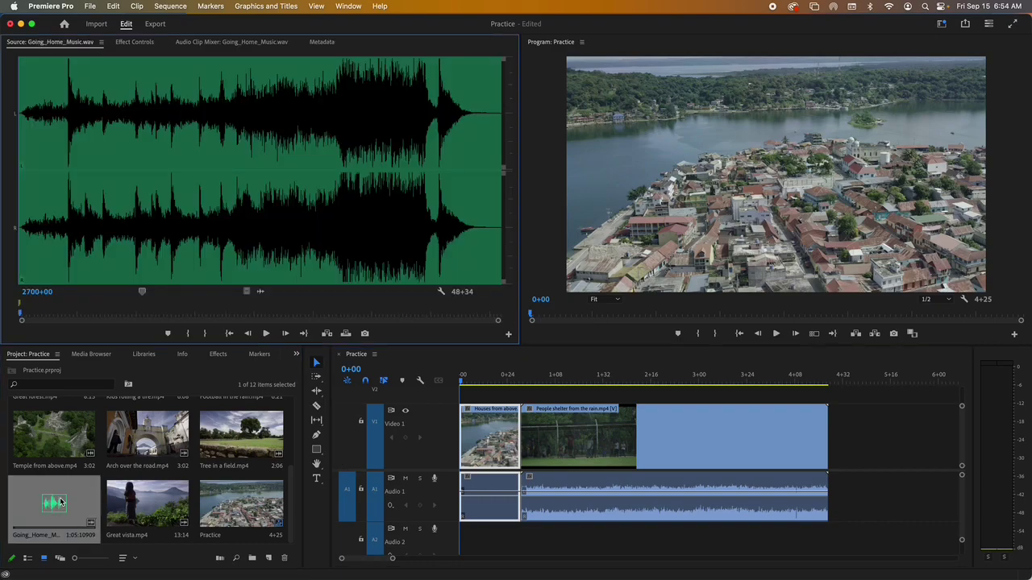
pyautogui.click(268, 337)
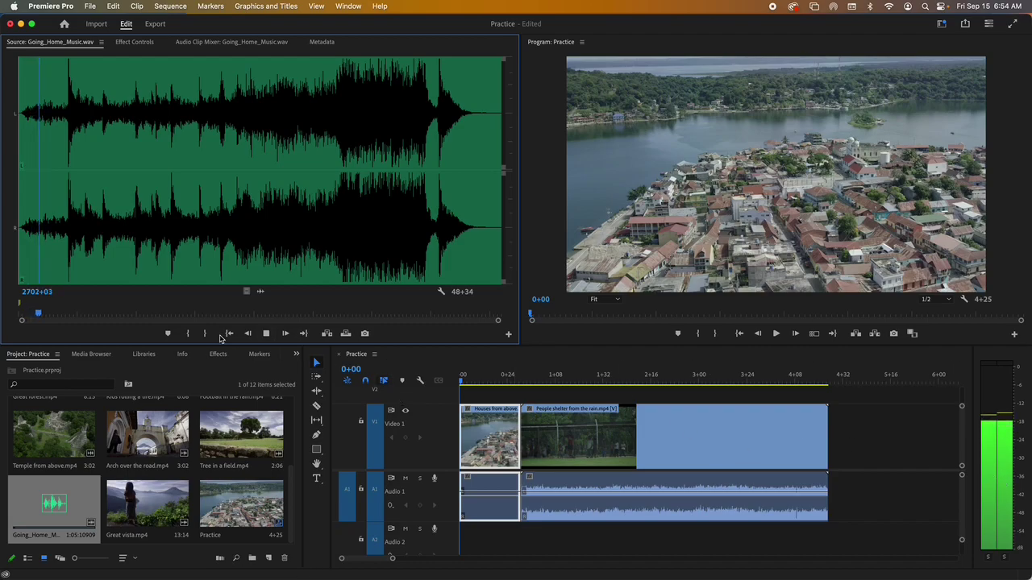
pyautogui.click(266, 333)
pyautogui.moveTo(263, 292); pyautogui.dragTo(464, 537)
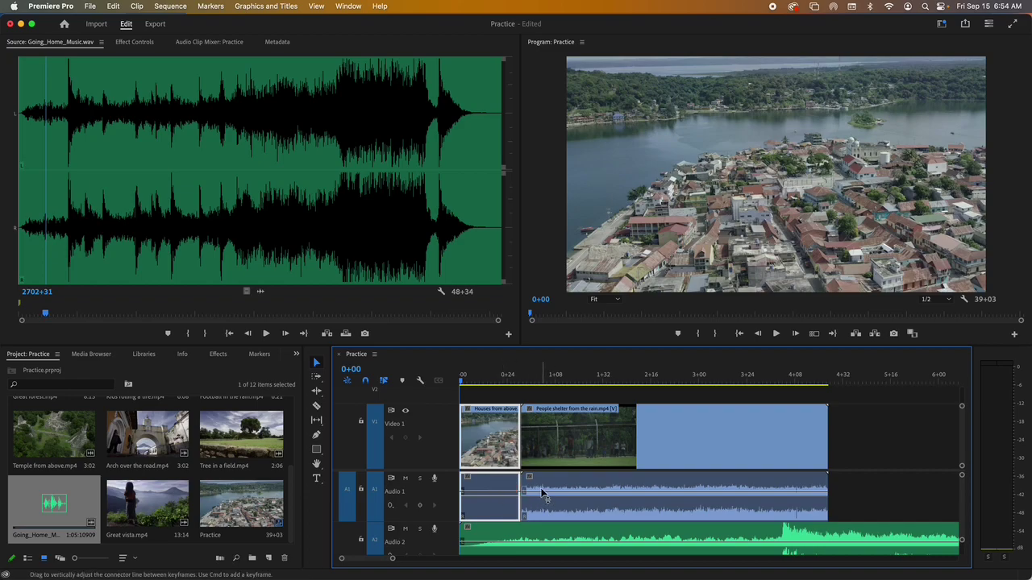
# Mute and unmute the Audio 1 track, and adjust the audio level of the People shelter from the rain clip
pyautogui.click(405, 479)
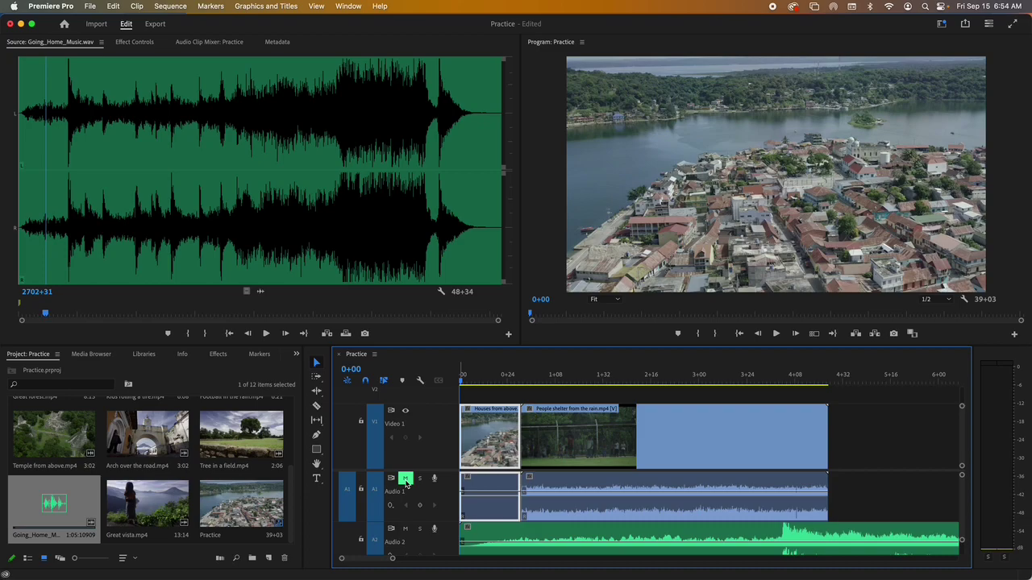
pyautogui.click(405, 479)
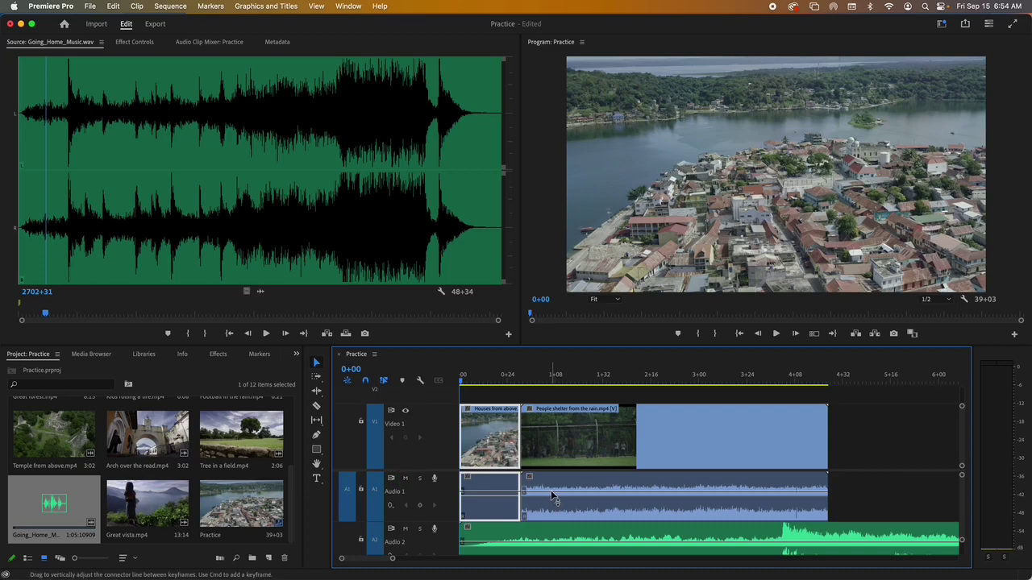
pyautogui.moveTo(551, 498)
pyautogui.mouseDown()
pyautogui.moveTo(554, 520)
pyautogui.moveTo(555, 490)
pyautogui.mouseUp()
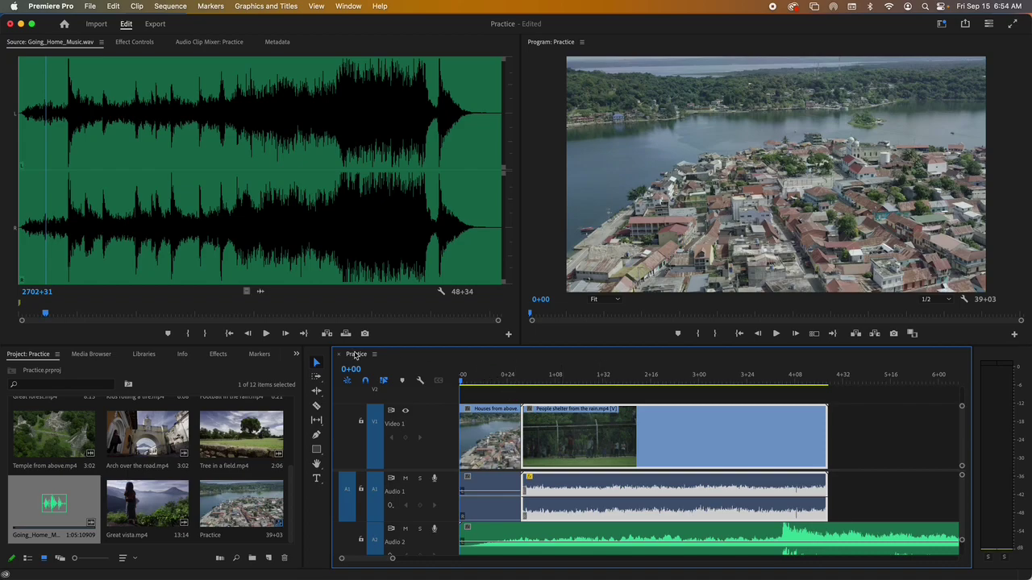
# Split the People shelter from the rain clip at about 2+36 with the Razor tool, delete its second part, and undo both edits
pyautogui.click(317, 408)
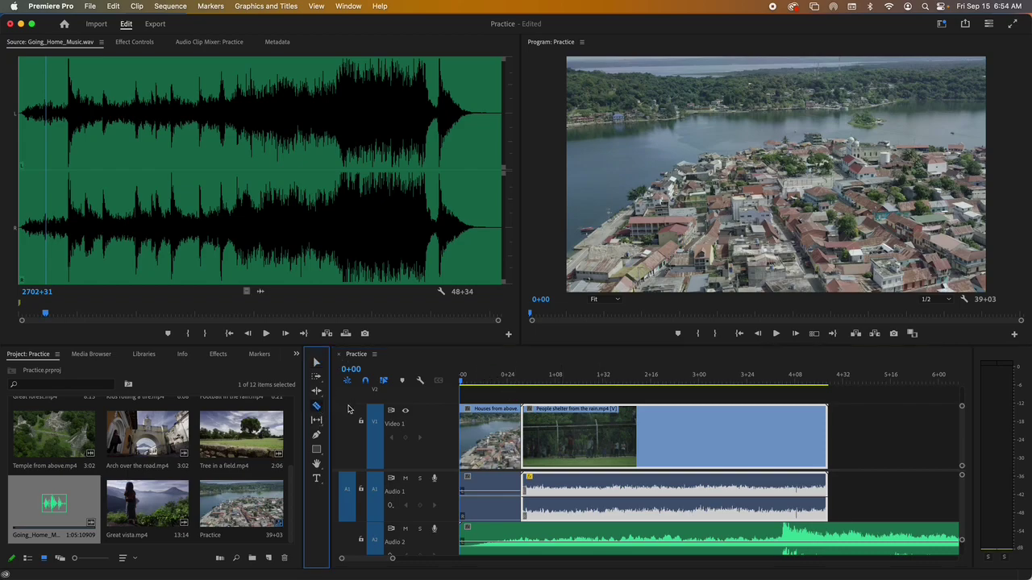
pyautogui.click(690, 432)
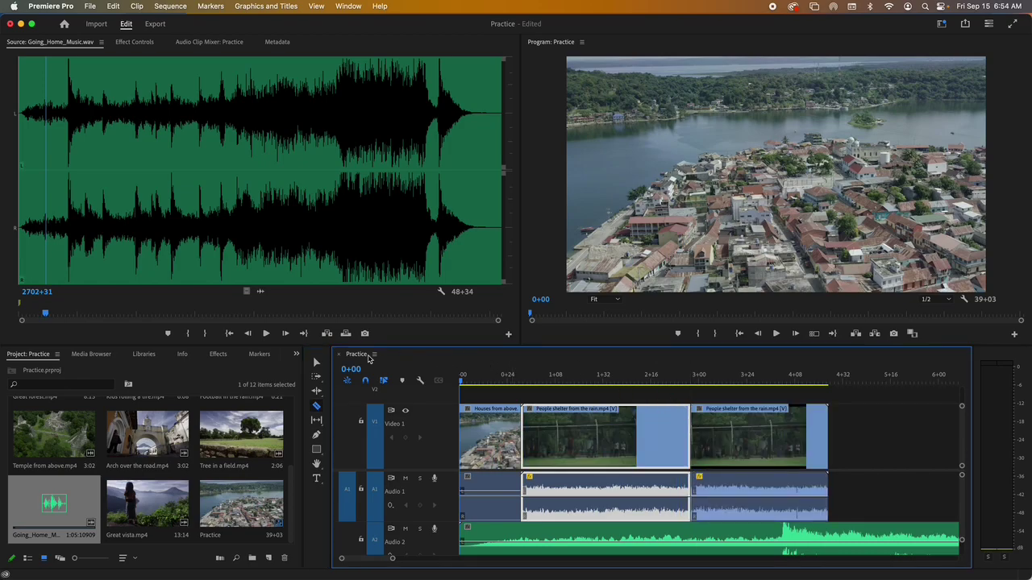
pyautogui.click(317, 364)
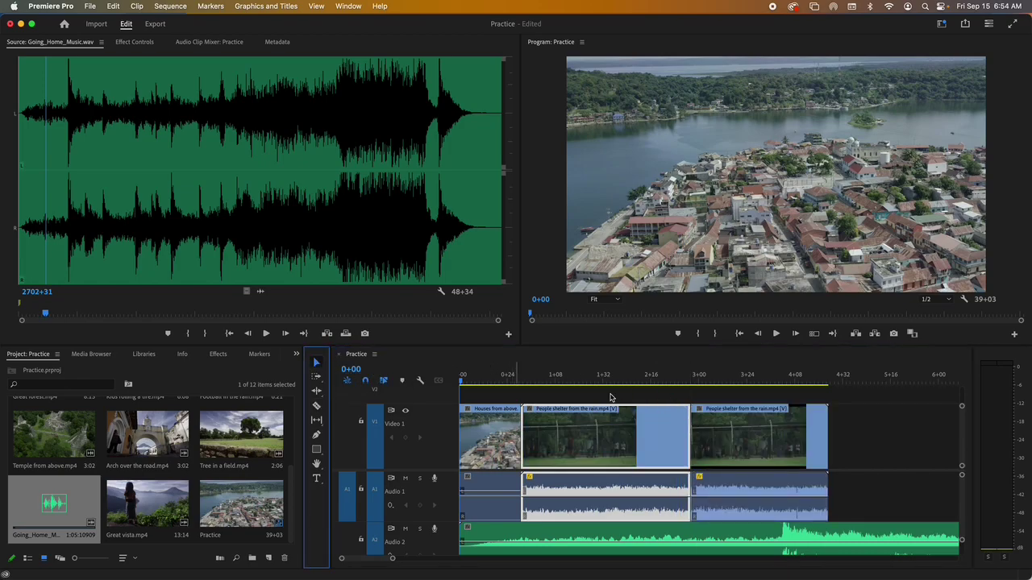
pyautogui.click(738, 433)
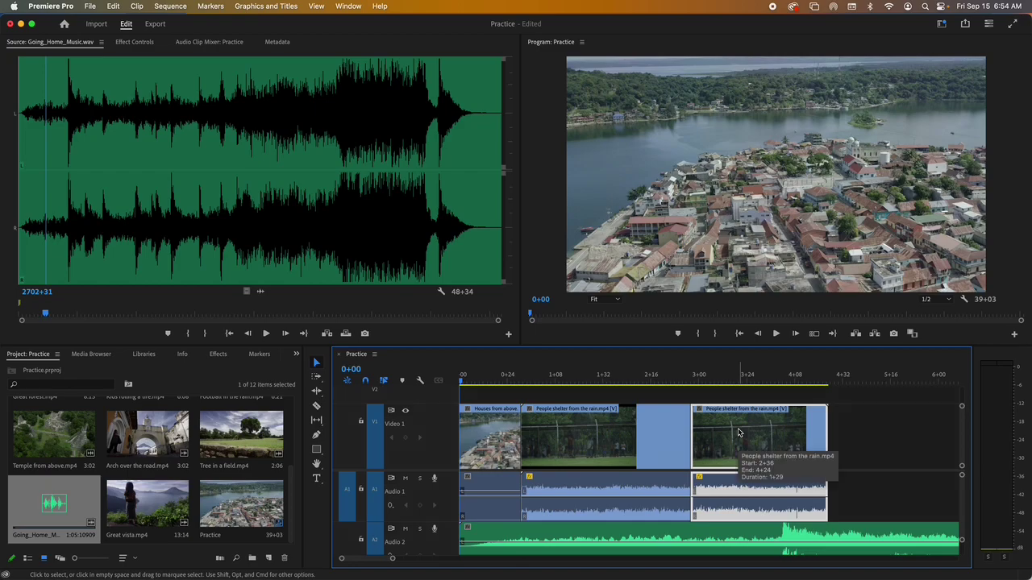
pyautogui.press('Delete')
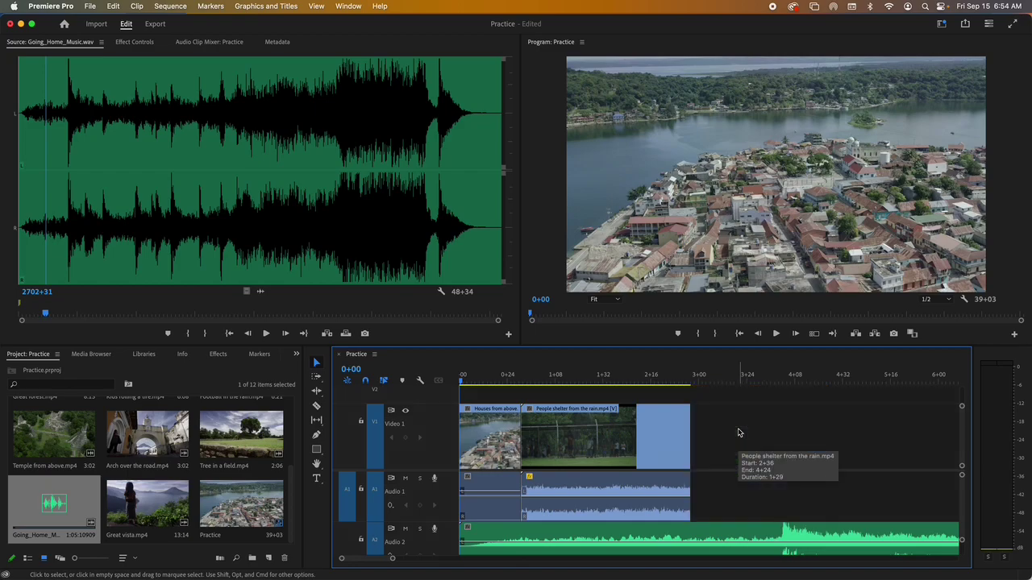
pyautogui.press('cmd+z')
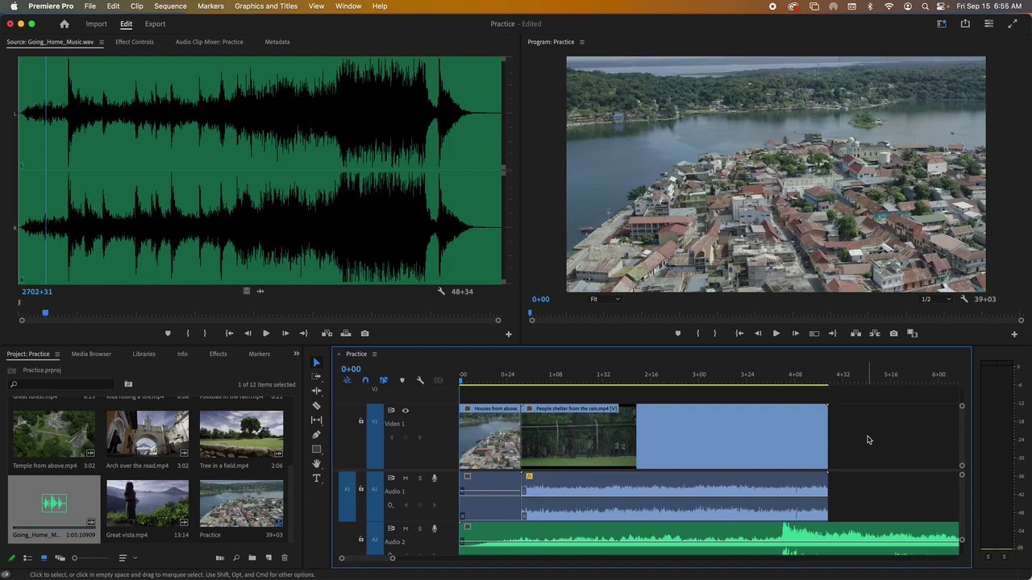
# Maximize and restore the timeline, zoom it out to see more of the sequence, and slightly reduce the video track height
pyautogui.press('`')
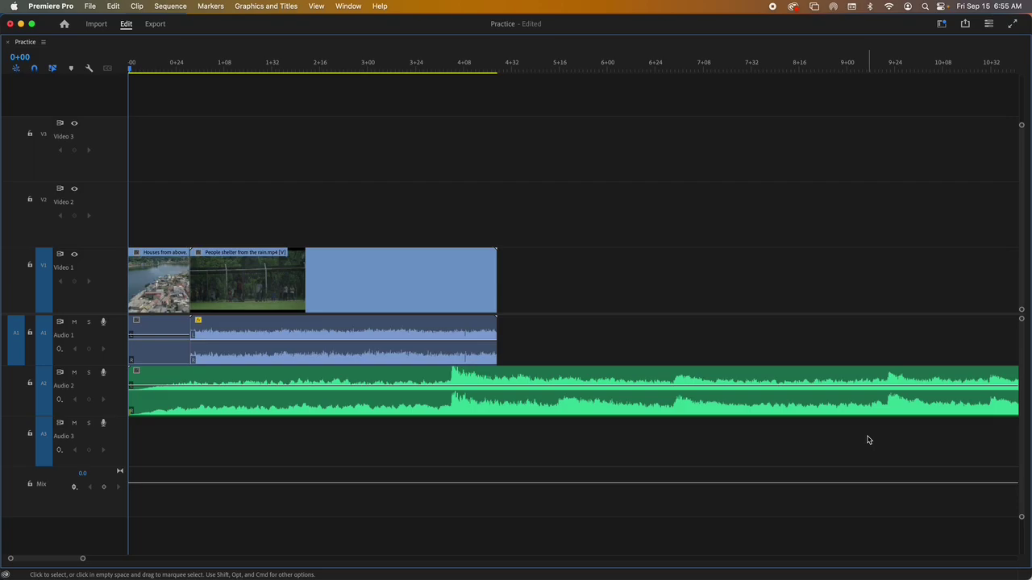
pyautogui.press('`')
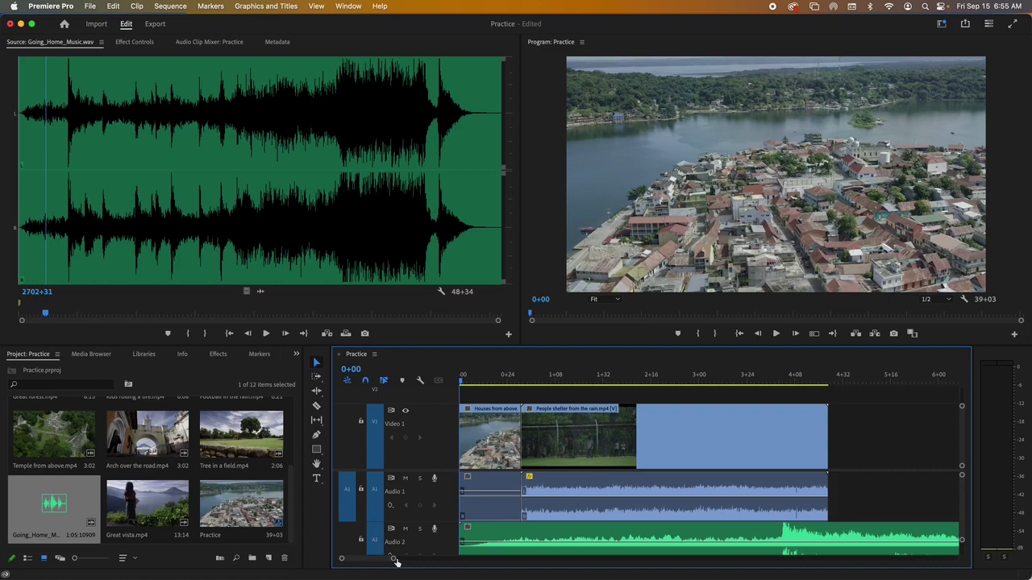
pyautogui.moveTo(394, 561); pyautogui.dragTo(460, 559)
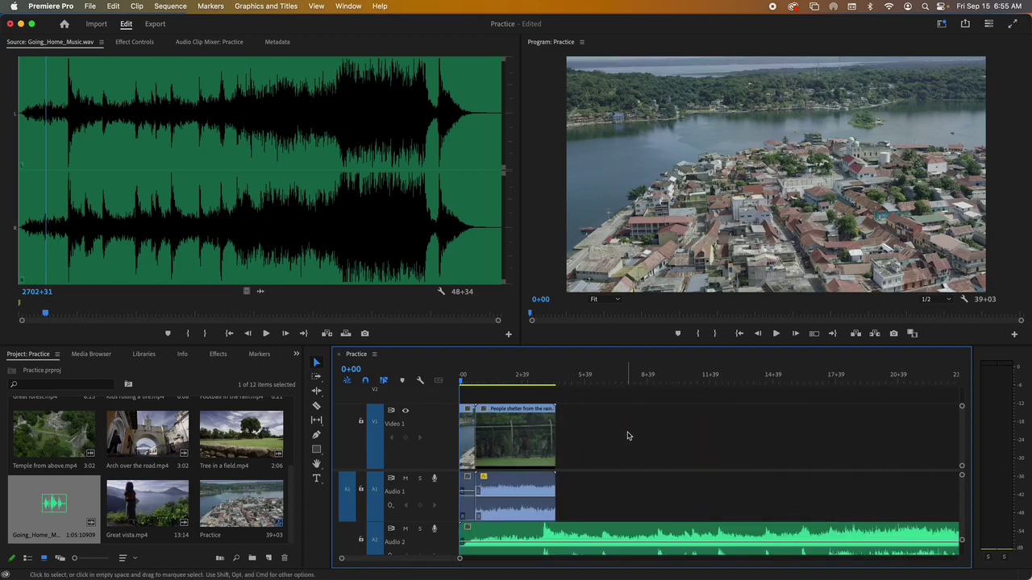
pyautogui.click(524, 439)
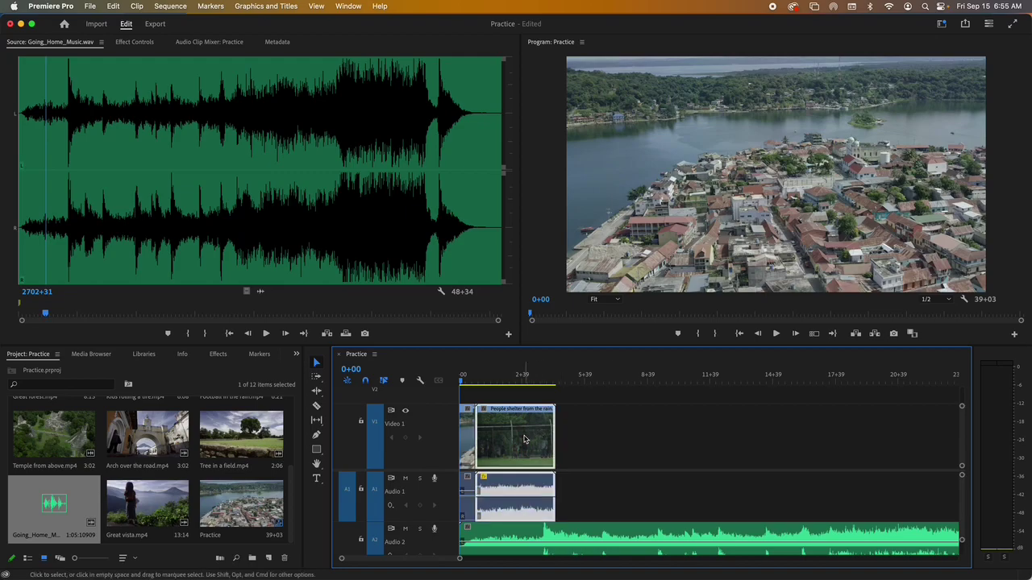
pyautogui.click(624, 449)
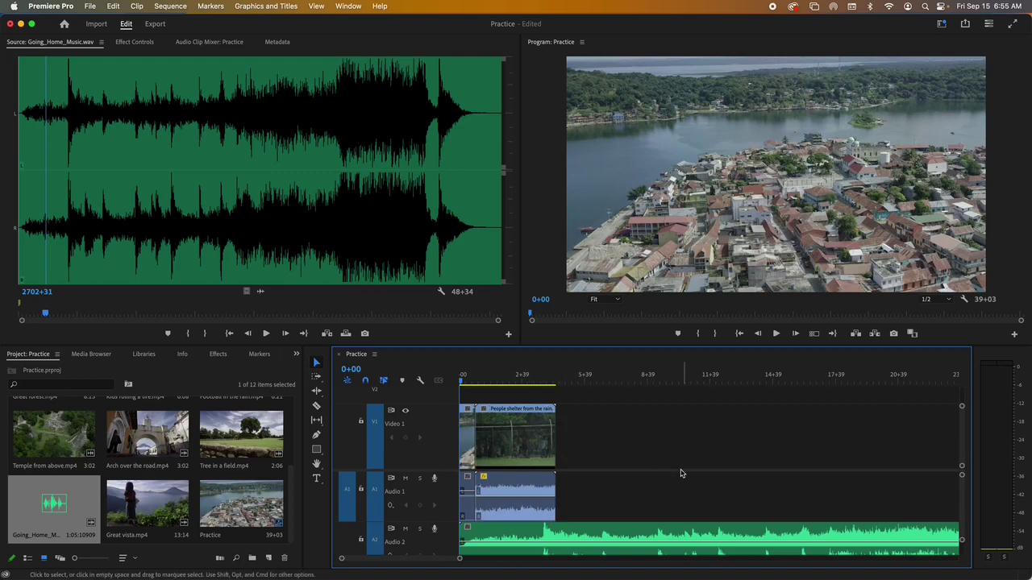
pyautogui.moveTo(962, 407); pyautogui.dragTo(962, 400)
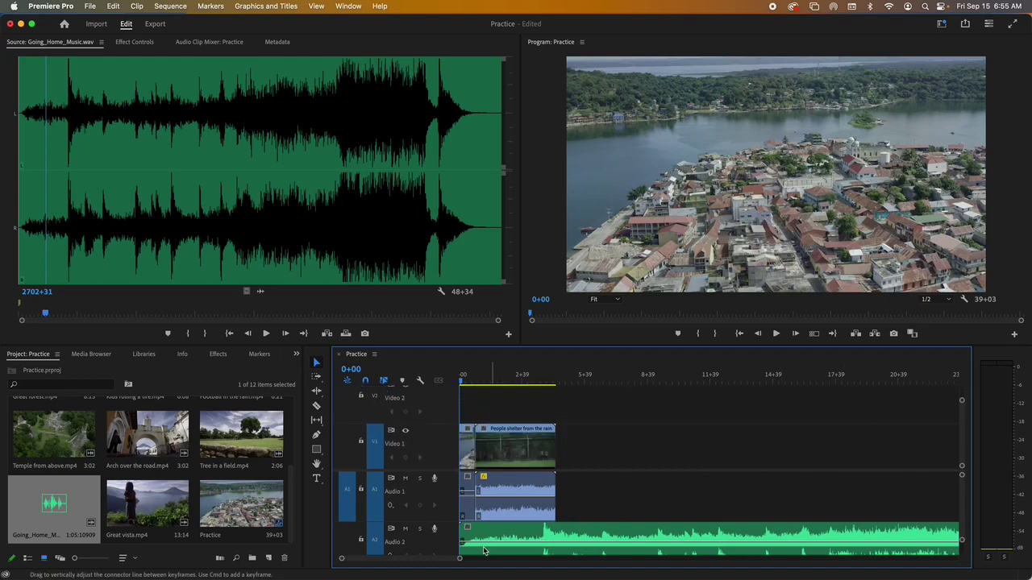
pyautogui.moveTo(460, 557); pyautogui.dragTo(485, 558)
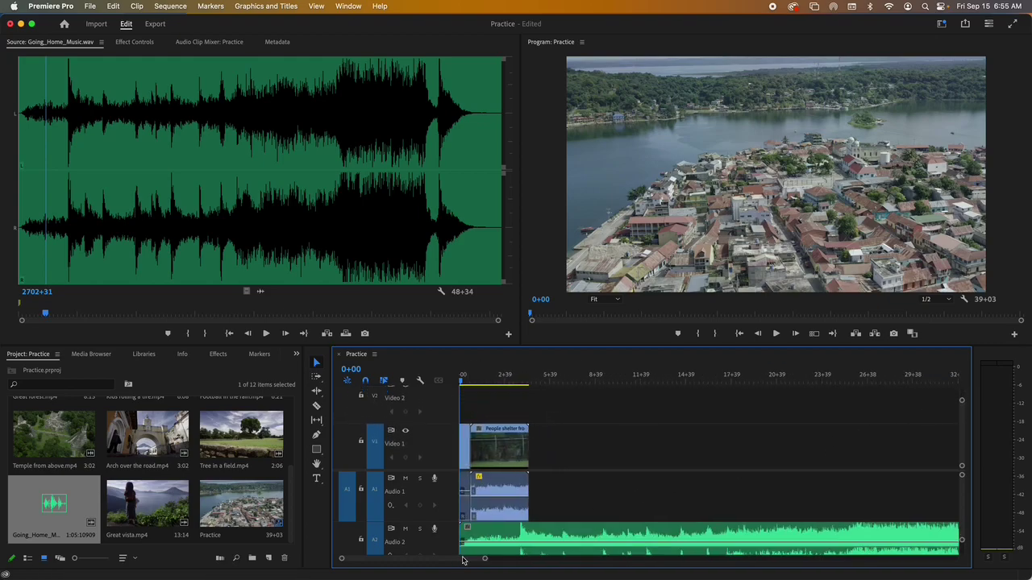
# Save the Practice project
pyautogui.click(91, 7)
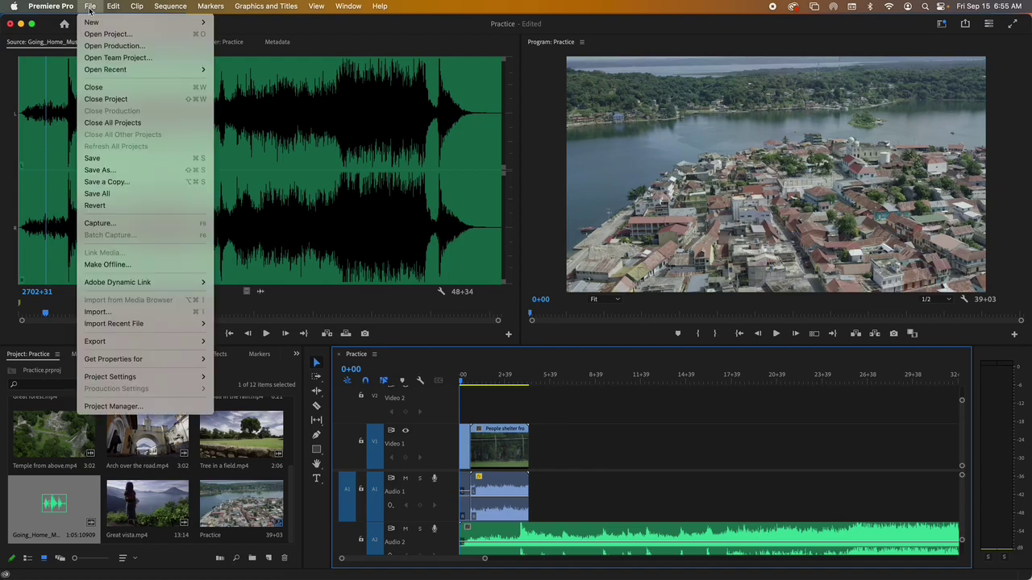
pyautogui.click(104, 159)
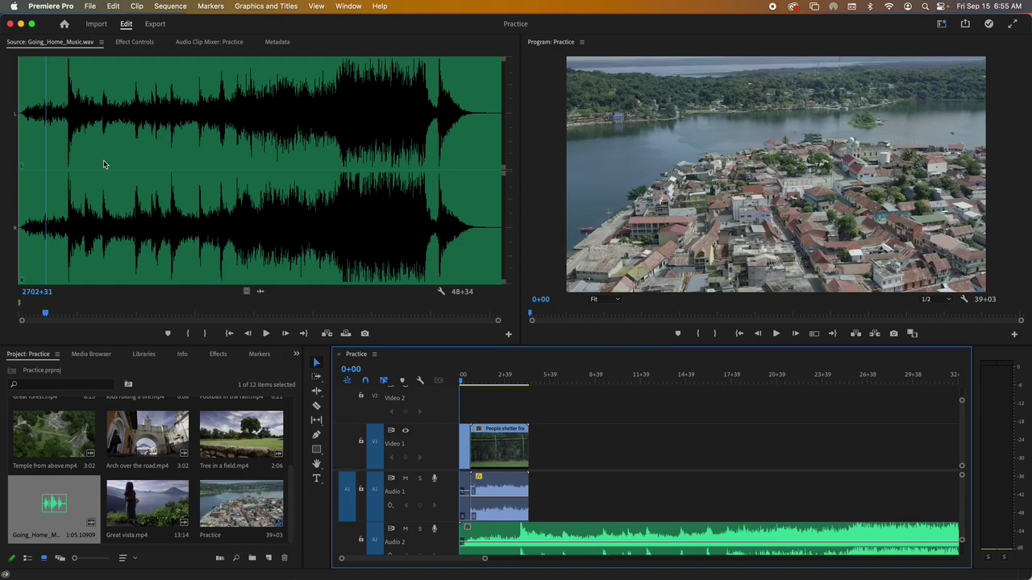
# Open the media export settings for the Practice sequence
pyautogui.click(91, 7)
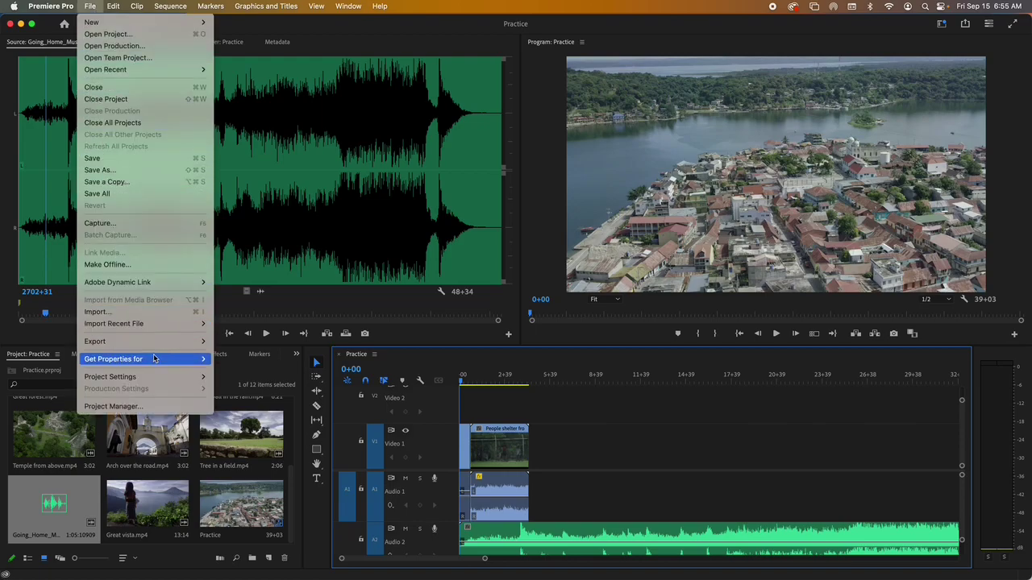
pyautogui.moveTo(157, 346)
pyautogui.click(231, 343)
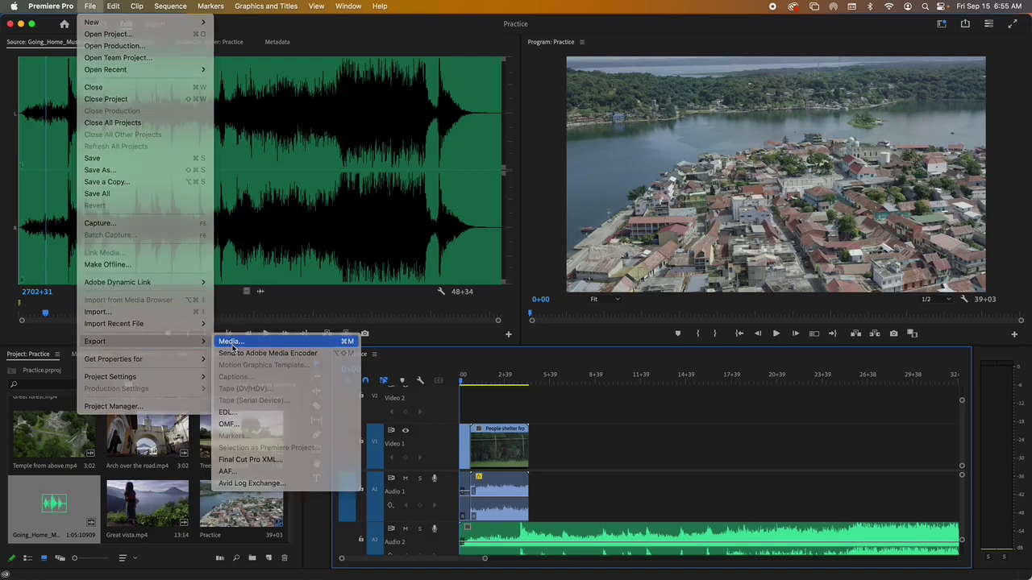
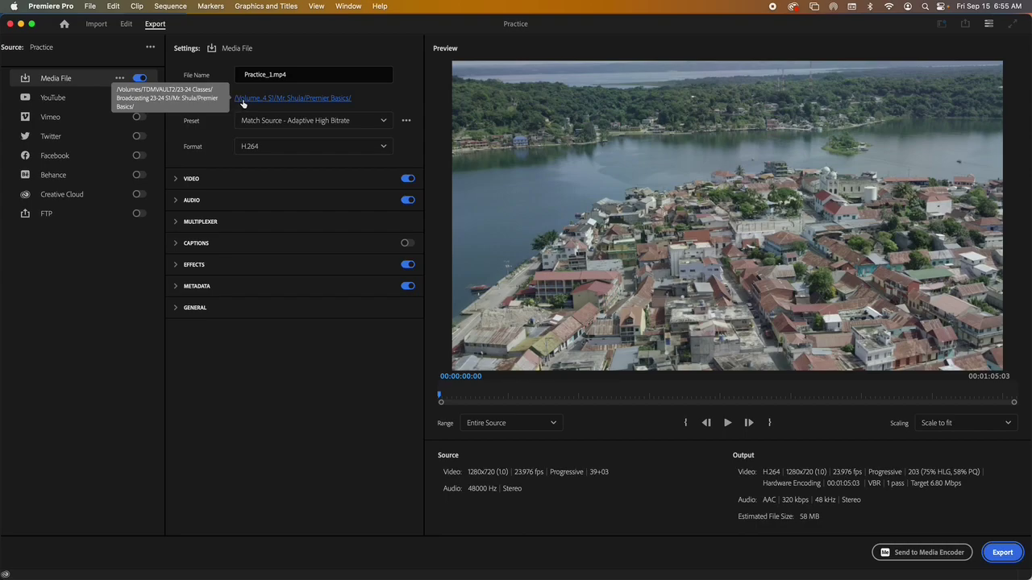
# Browse the export location to the teacher's folder on TDMVAULT2, under 23-24 Classes and Video Per 2 23-24 S1
pyautogui.click(293, 99)
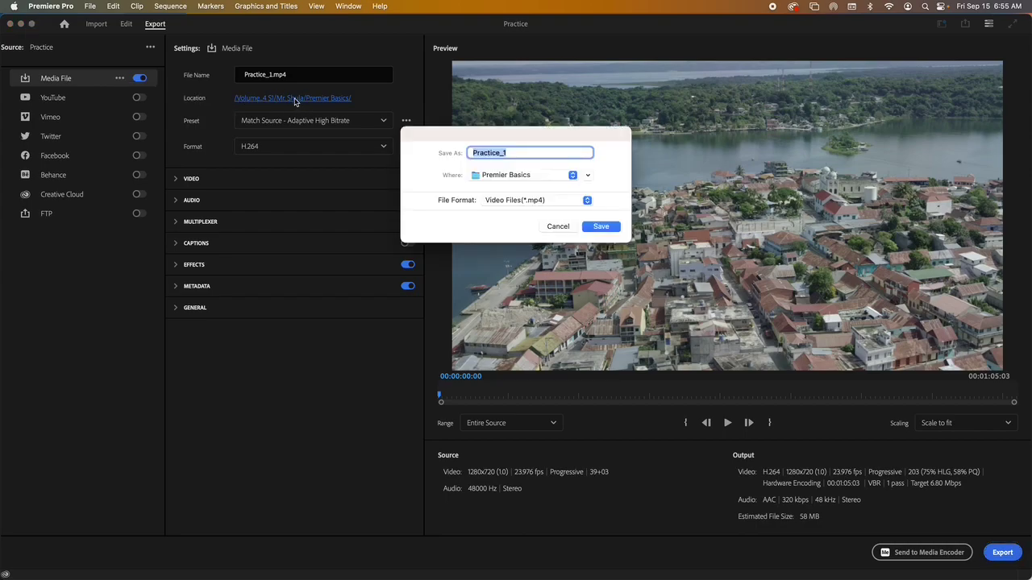
pyautogui.click(588, 175)
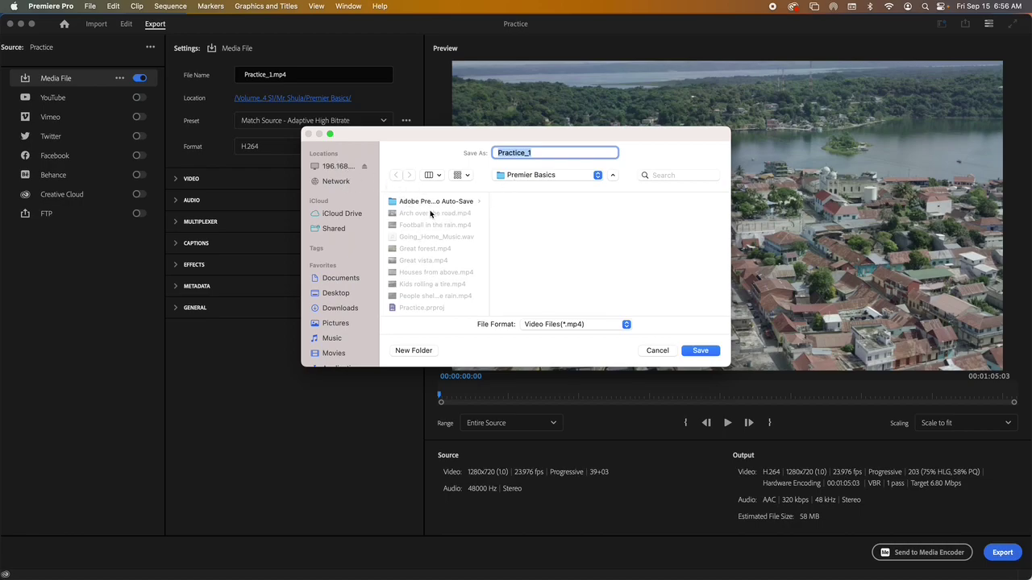
pyautogui.click(336, 167)
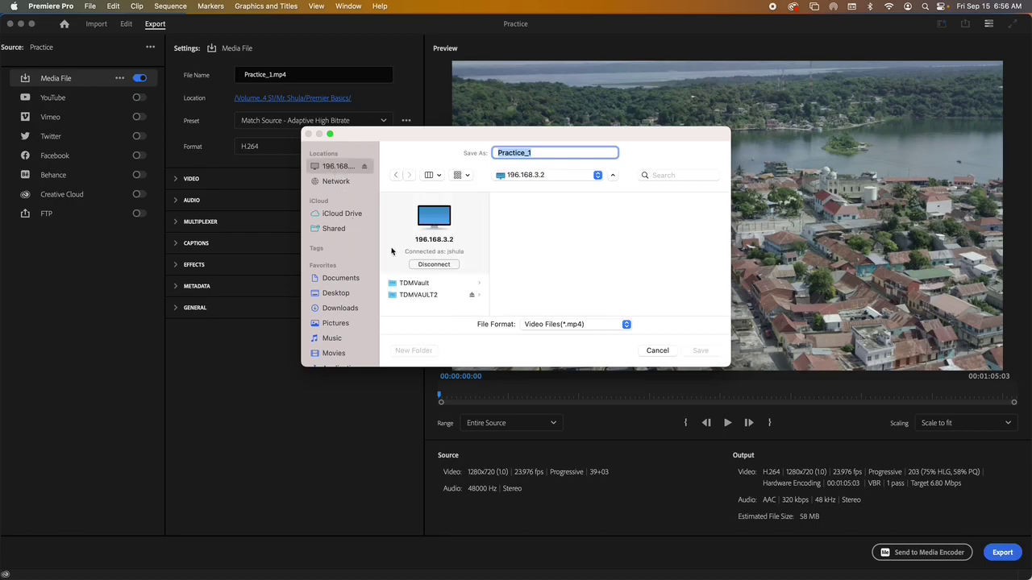
pyautogui.click(423, 294)
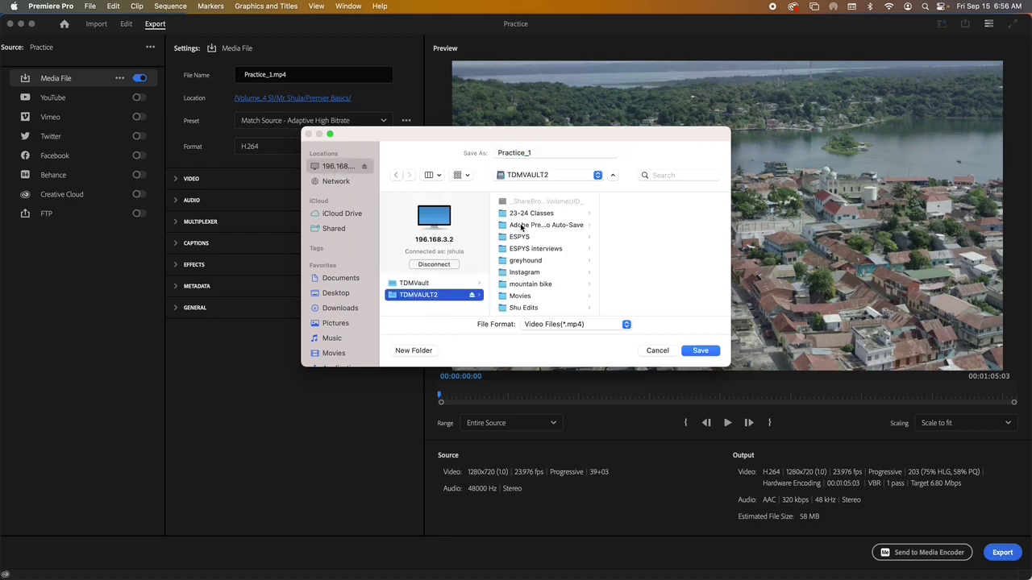
pyautogui.click(520, 214)
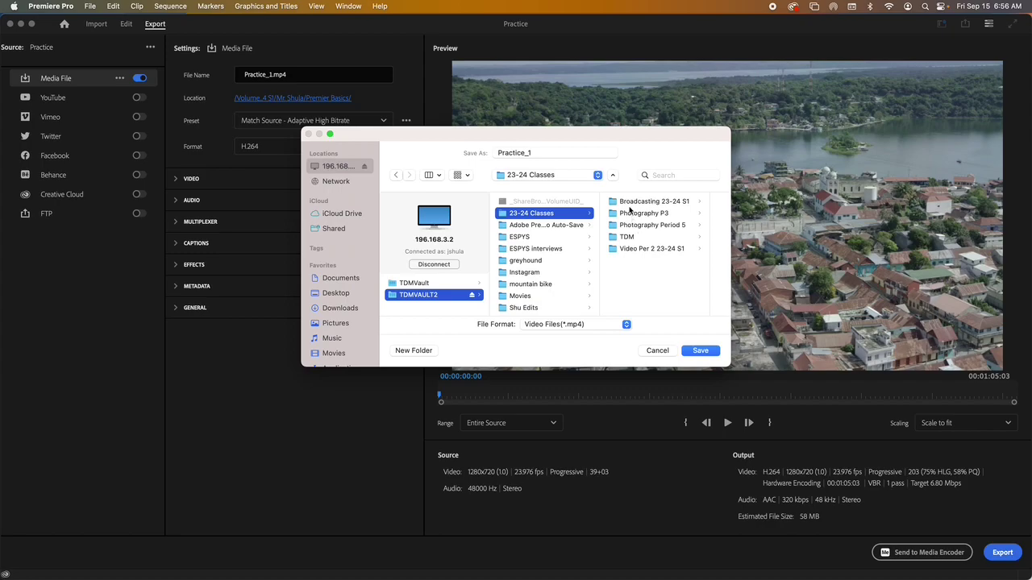
pyautogui.click(647, 249)
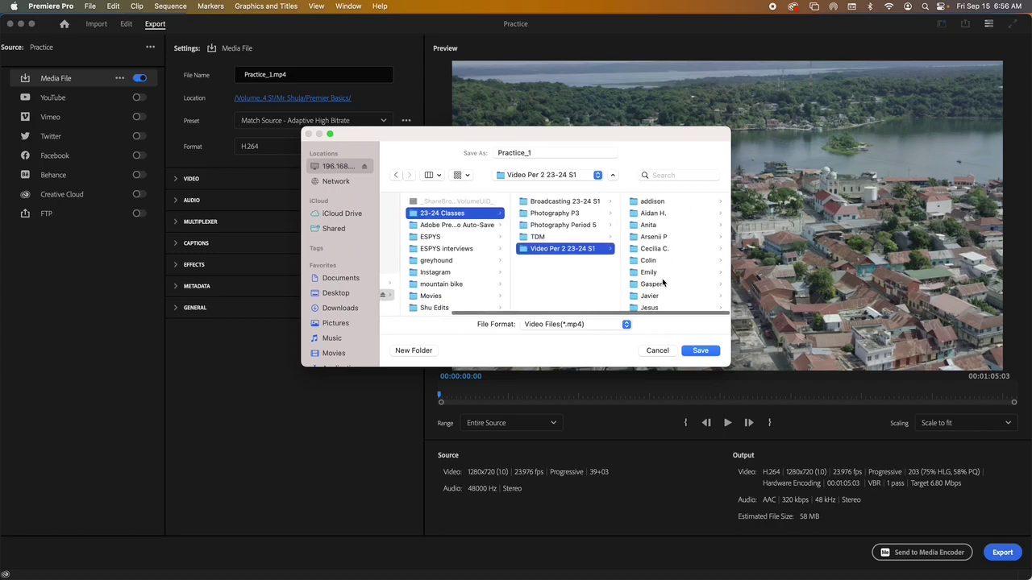
pyautogui.scroll(-5, 662, 278)
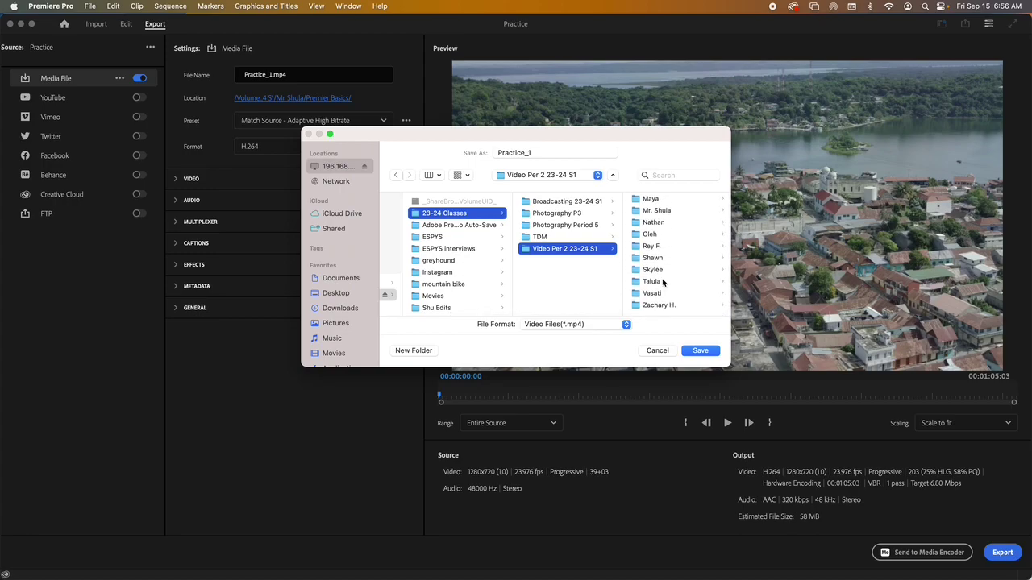
pyautogui.click(657, 211)
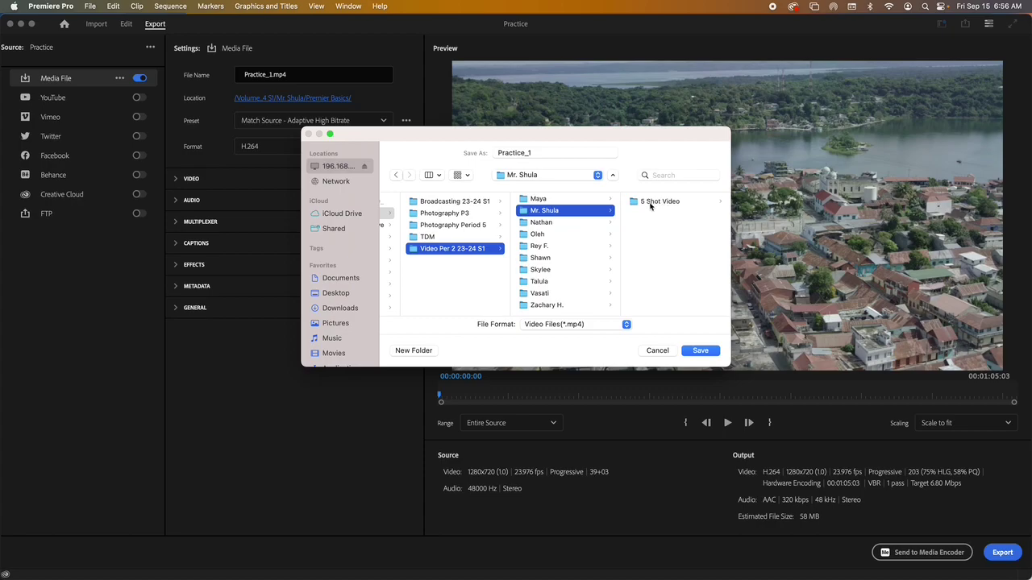
# Look through the student folders in Broadcasting 23-24 S1 and return to the teacher's folder in Video Per 2 23-24 S1
pyautogui.click(455, 202)
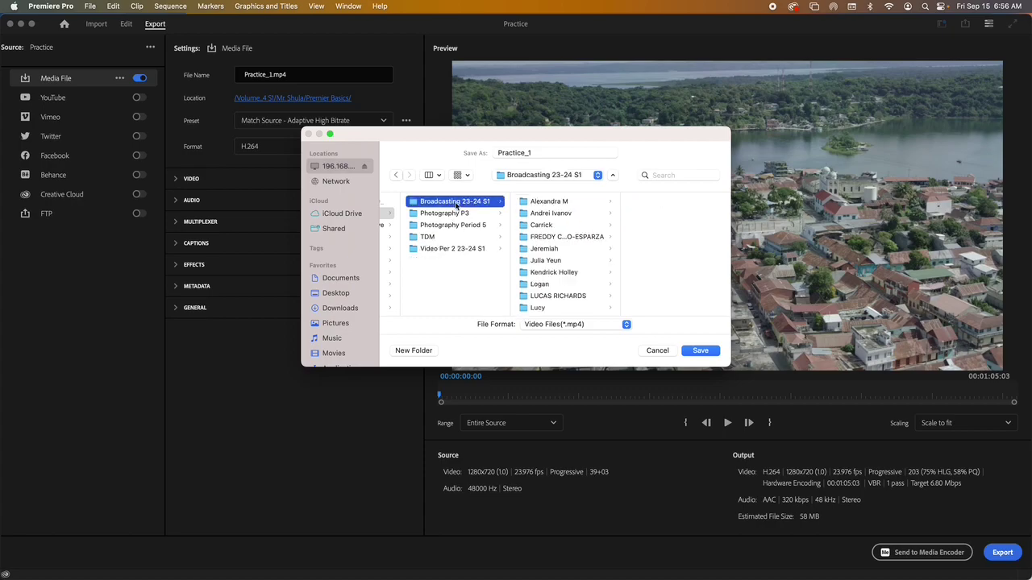
pyautogui.scroll(-5, 555, 287)
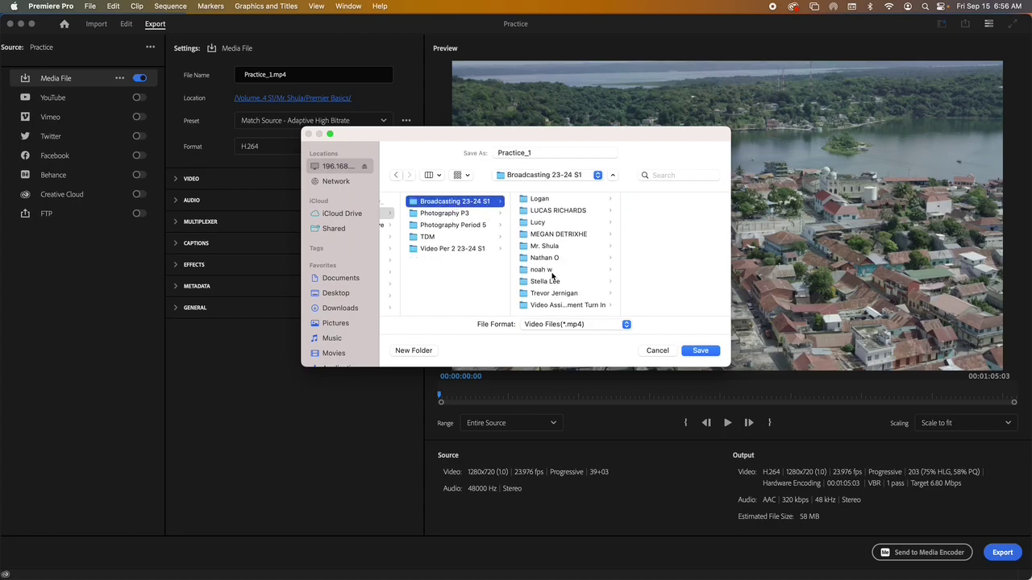
pyautogui.scroll(4, 555, 279)
pyautogui.scroll(-4, 556, 279)
pyautogui.scroll(1, 553, 277)
pyautogui.scroll(3, 554, 278)
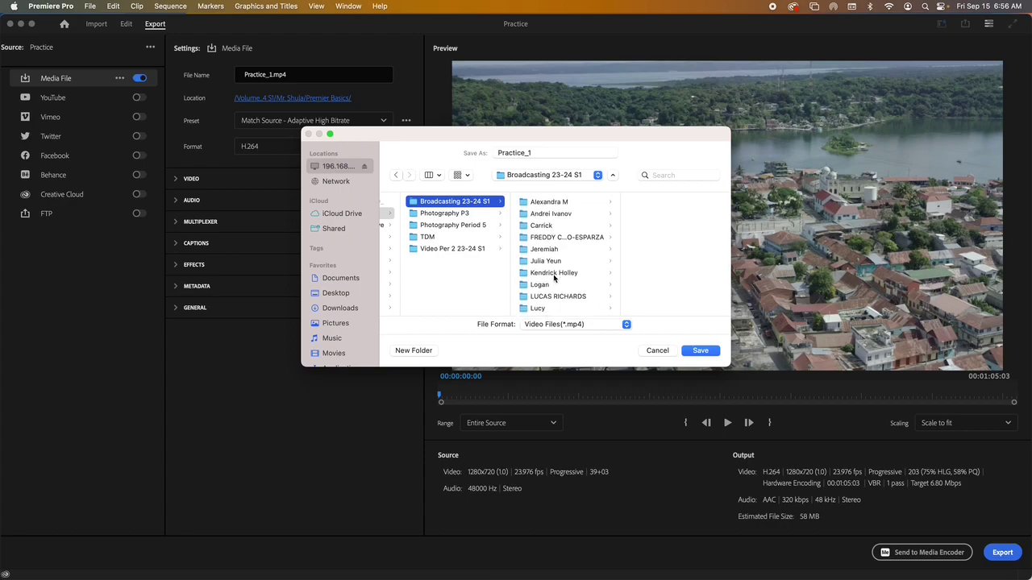
pyautogui.click(446, 250)
pyautogui.scroll(-4, 560, 278)
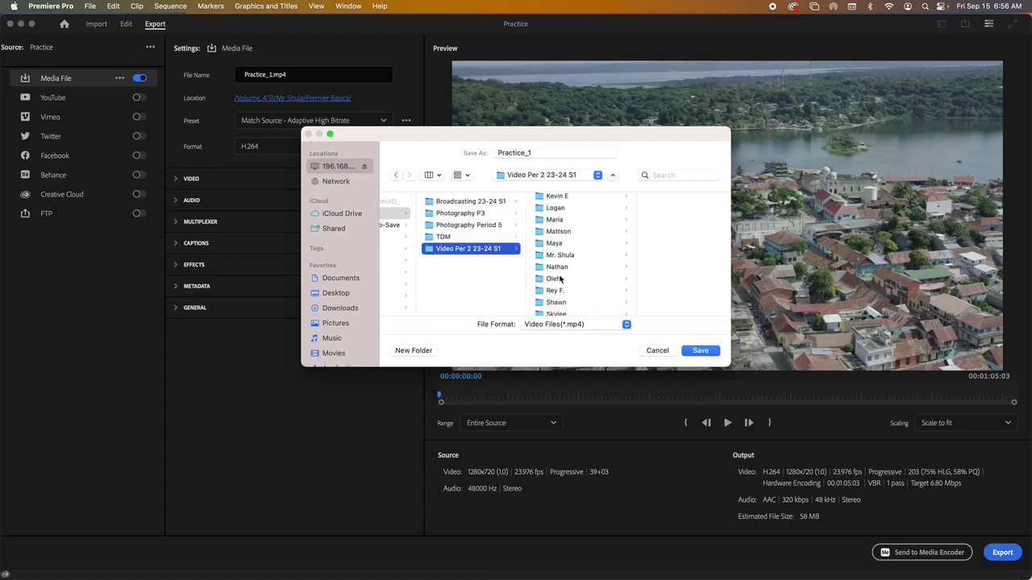
pyautogui.scroll(-1, 560, 274)
pyautogui.click(560, 240)
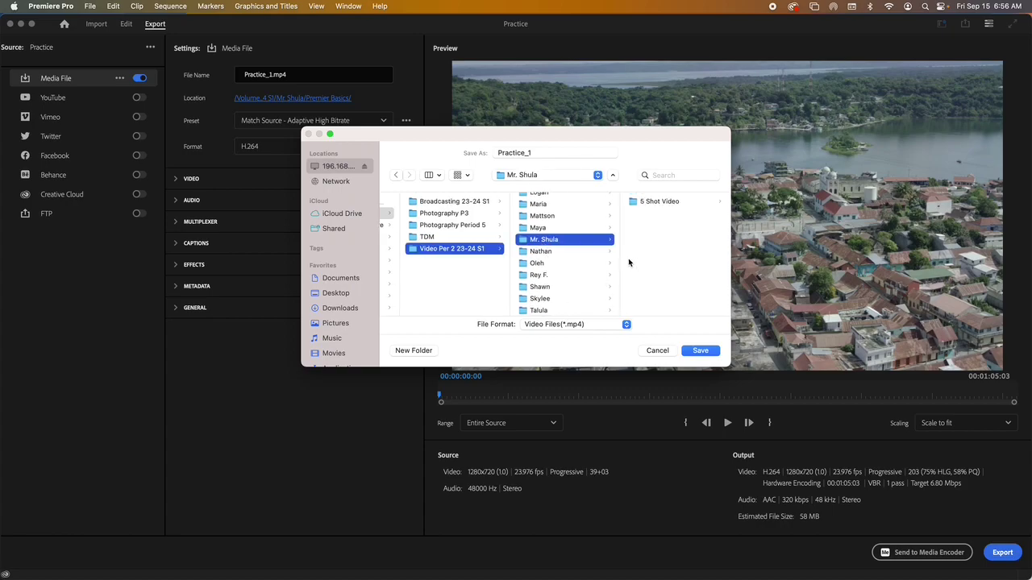
# Set the export location to the 5 Shot Video folder inside the teacher's folder
pyautogui.click(658, 202)
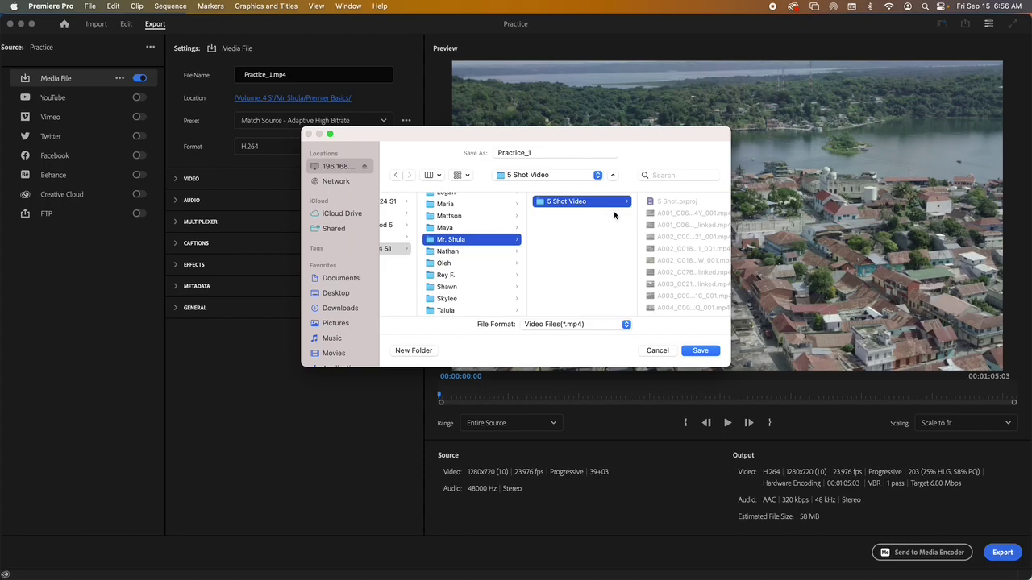
pyautogui.moveTo(670, 312)
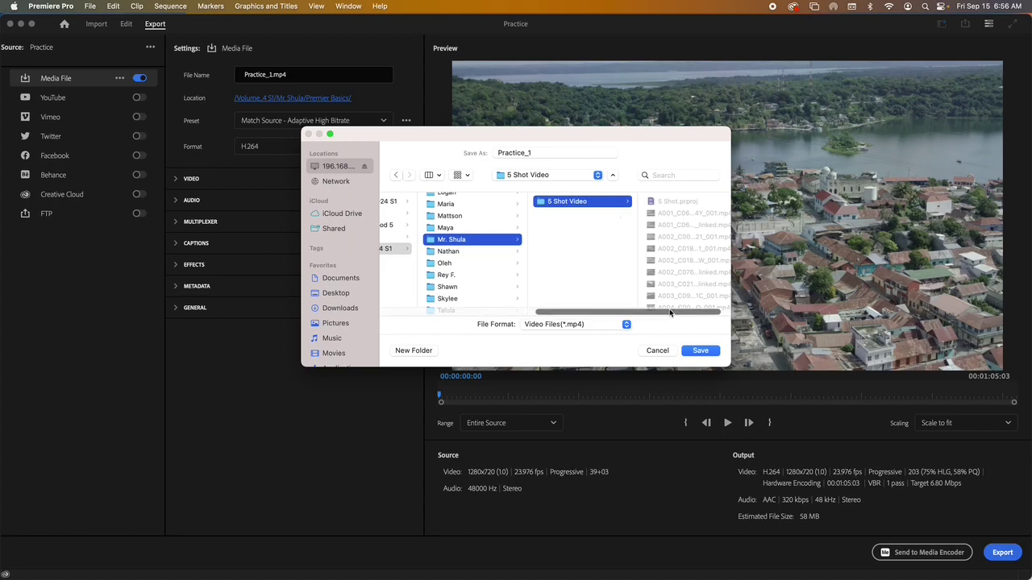
pyautogui.click(700, 352)
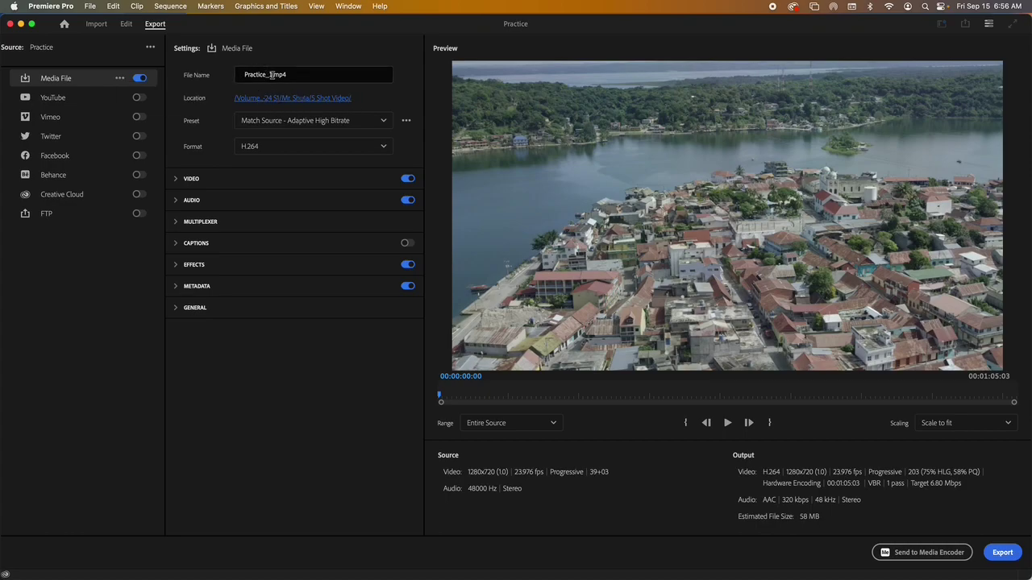
# Name the output file PracticeFinal and export the sequence as H.264 video
pyautogui.doubleClick(272, 75)
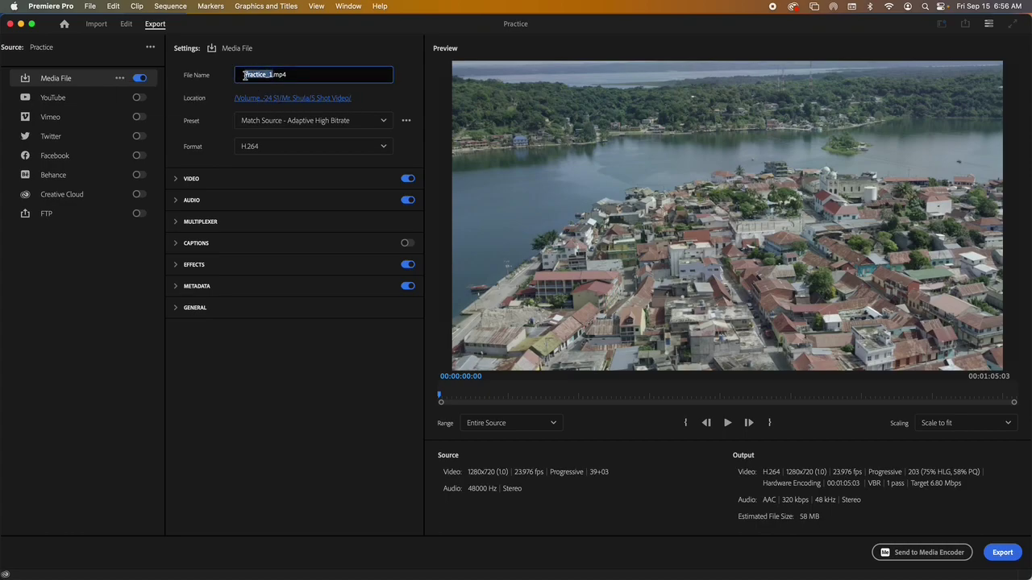
pyautogui.write('P')
pyautogui.write('racti')
pyautogui.write('t')
pyautogui.write('iceFinal')
pyautogui.click(1002, 552)
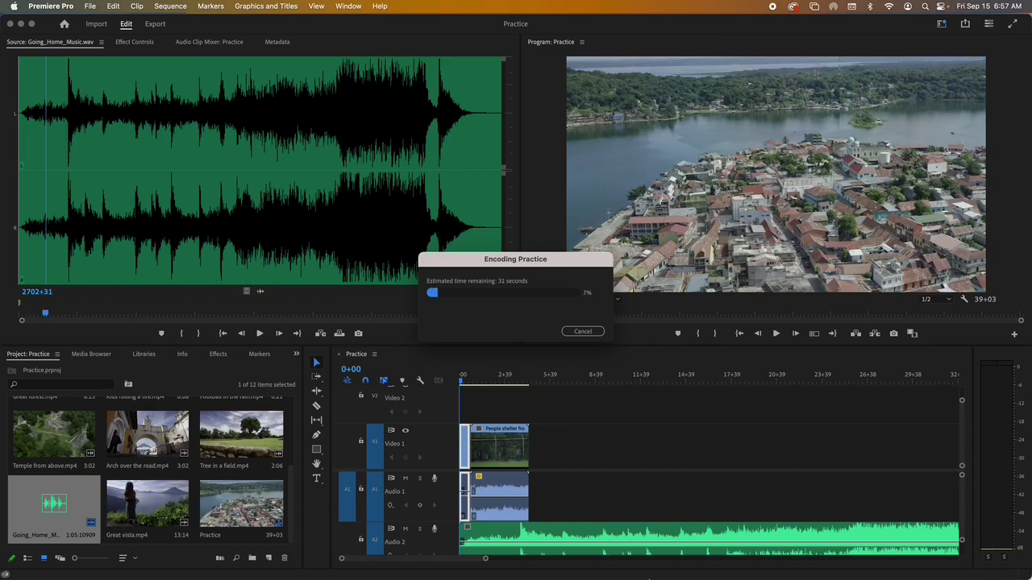
# Switch to Finder and open the teacher's 5 Shot Video folder on TDMVAULT2, under 23-24 Classes and Video Per 2 23-24 S1
pyautogui.moveTo(627, 575)
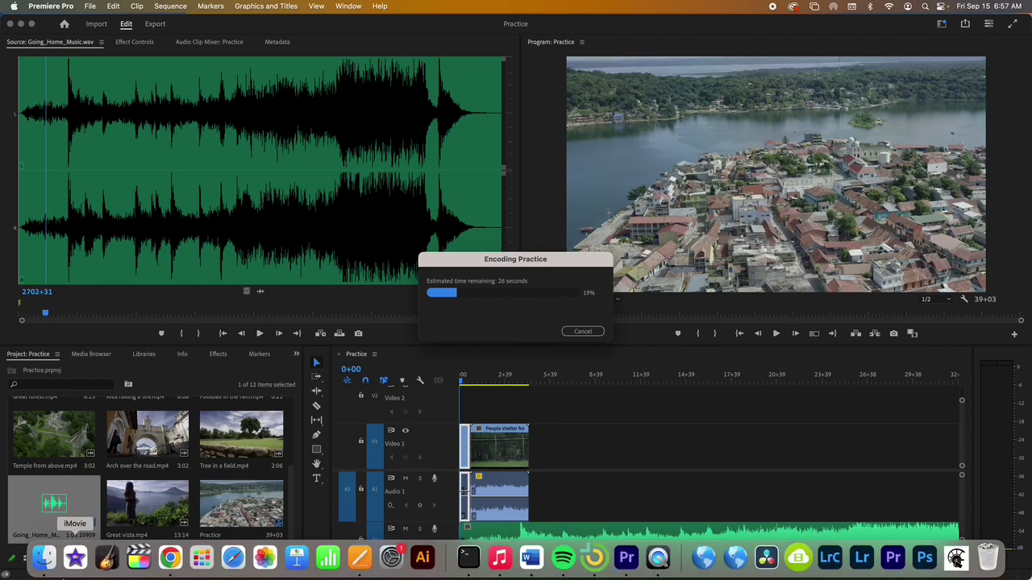
pyautogui.click(48, 563)
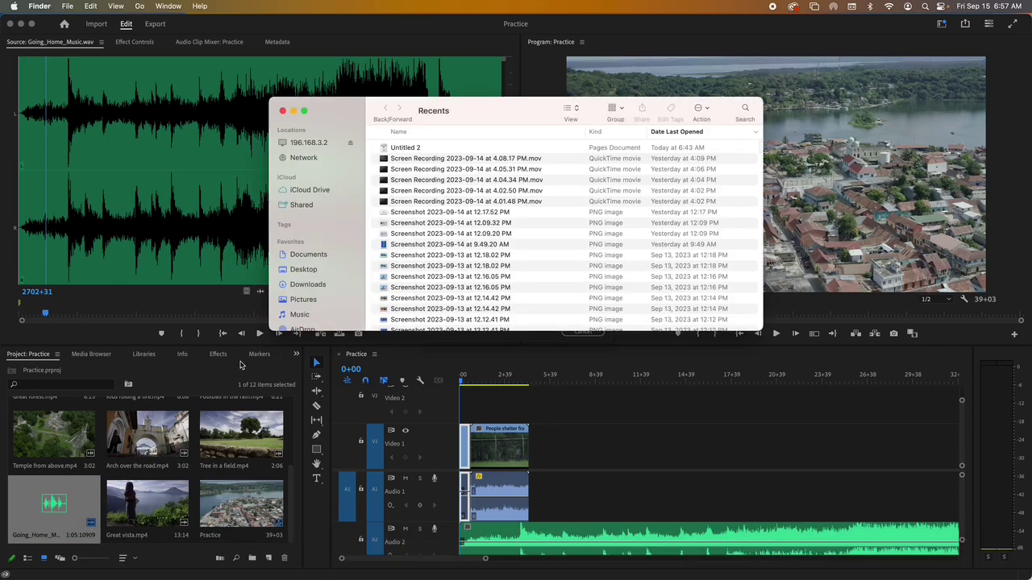
pyautogui.click(311, 143)
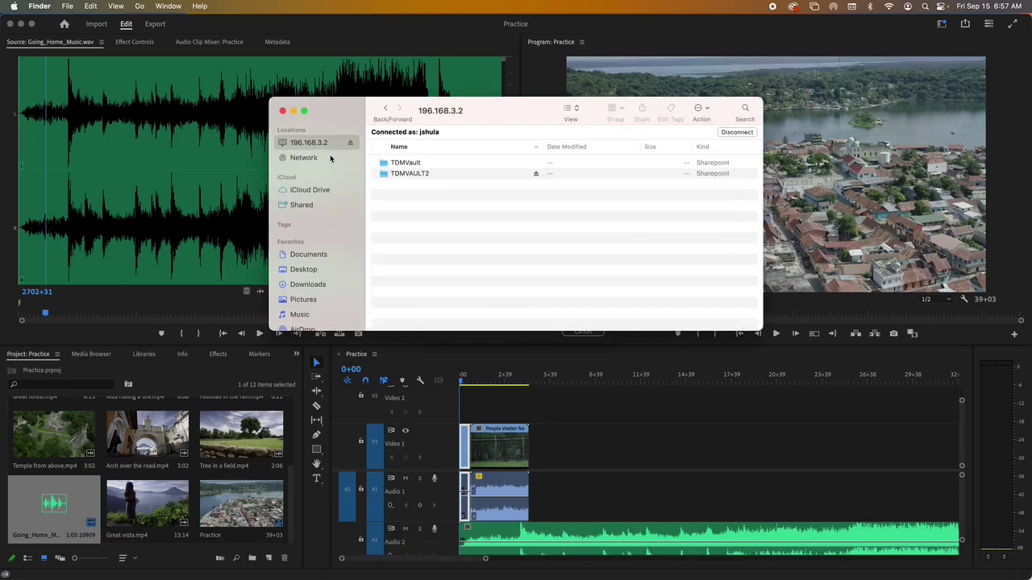
pyautogui.doubleClick(419, 174)
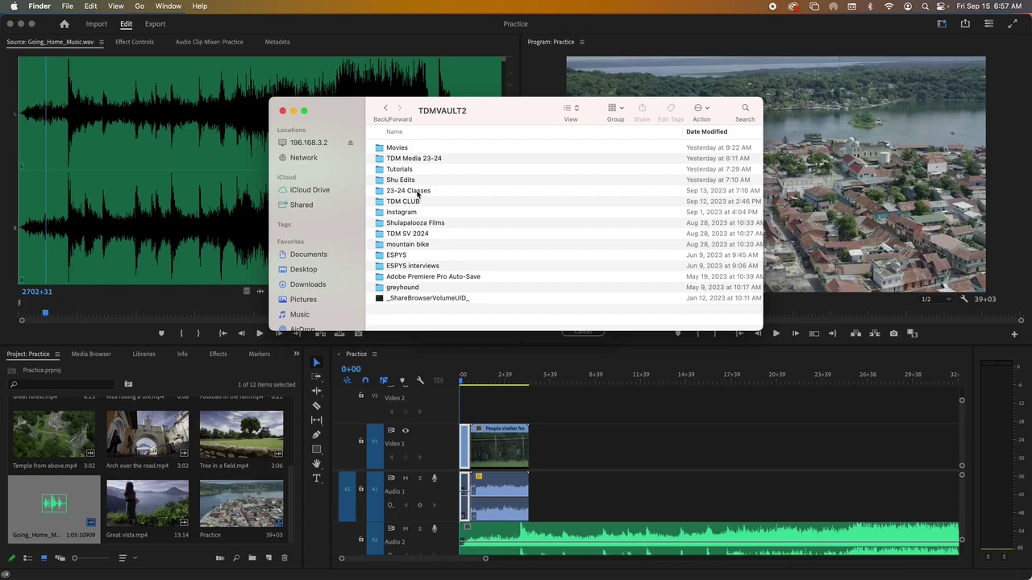
pyautogui.click(417, 193)
pyautogui.doubleClick(417, 194)
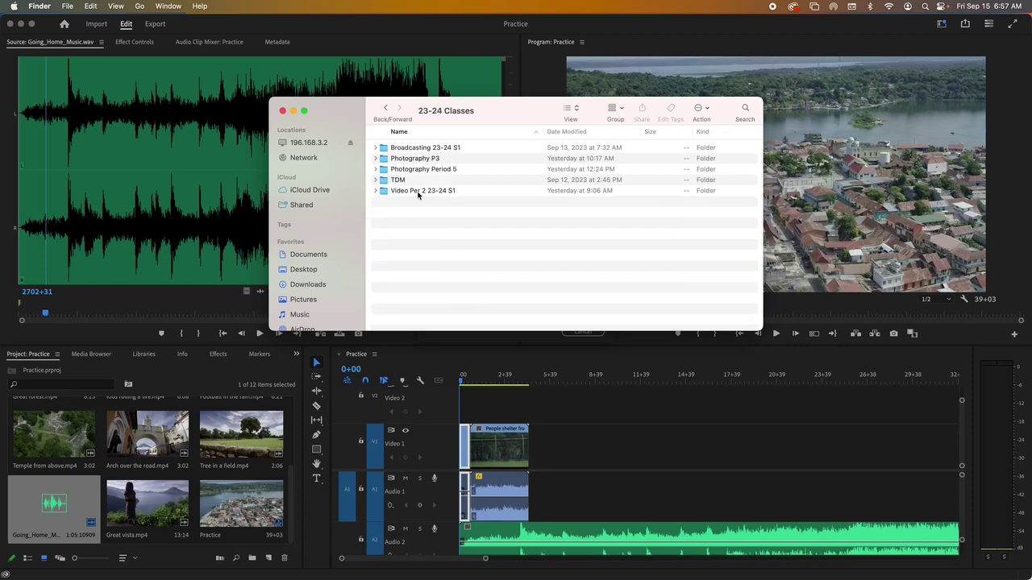
pyautogui.doubleClick(430, 190)
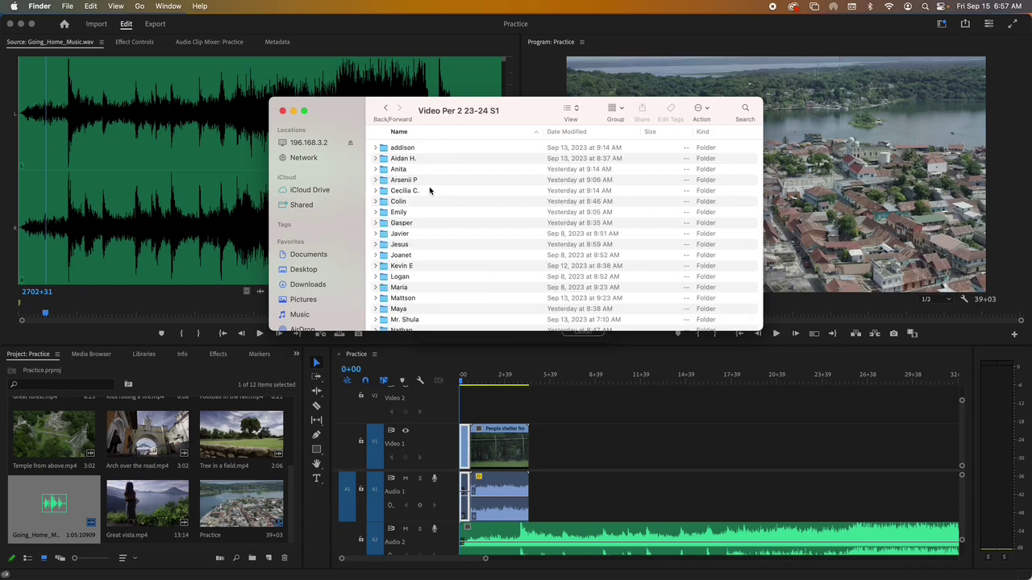
pyautogui.doubleClick(415, 322)
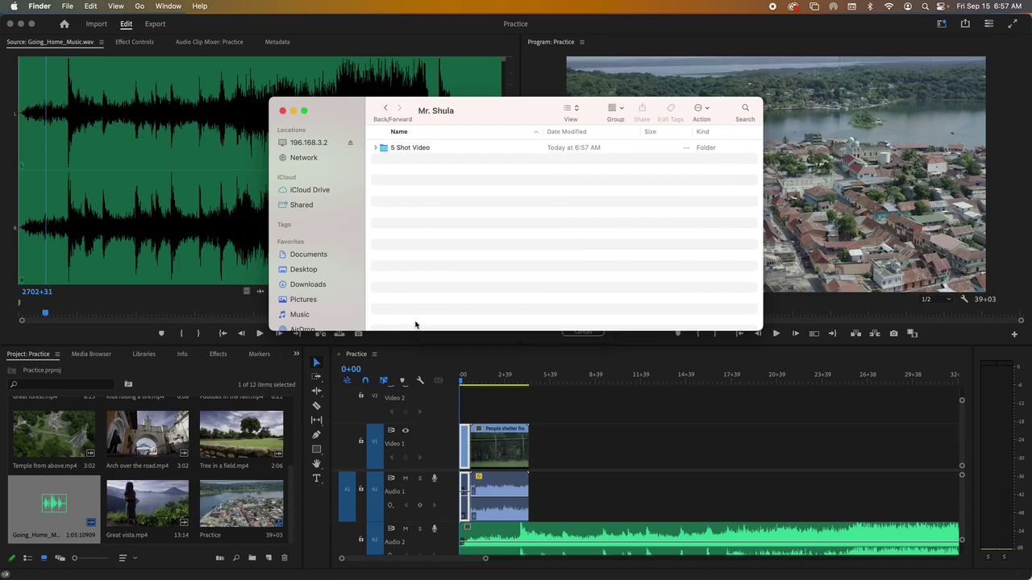
pyautogui.doubleClick(406, 148)
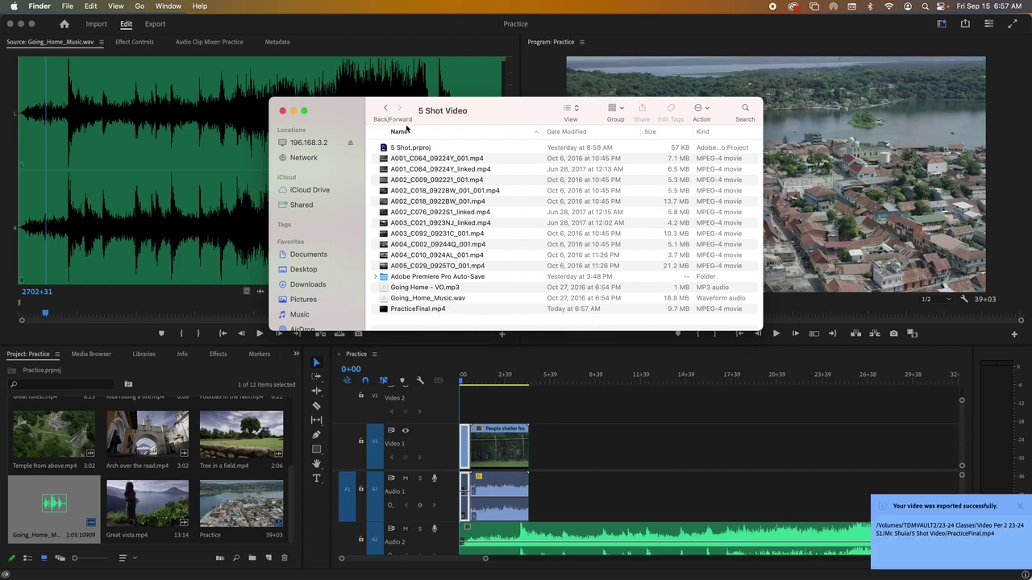
# Move the Finder window aside, preview the exported PracticeFinal.mp4 in Quick Look, and close the preview
pyautogui.moveTo(334, 119); pyautogui.dragTo(272, 146)
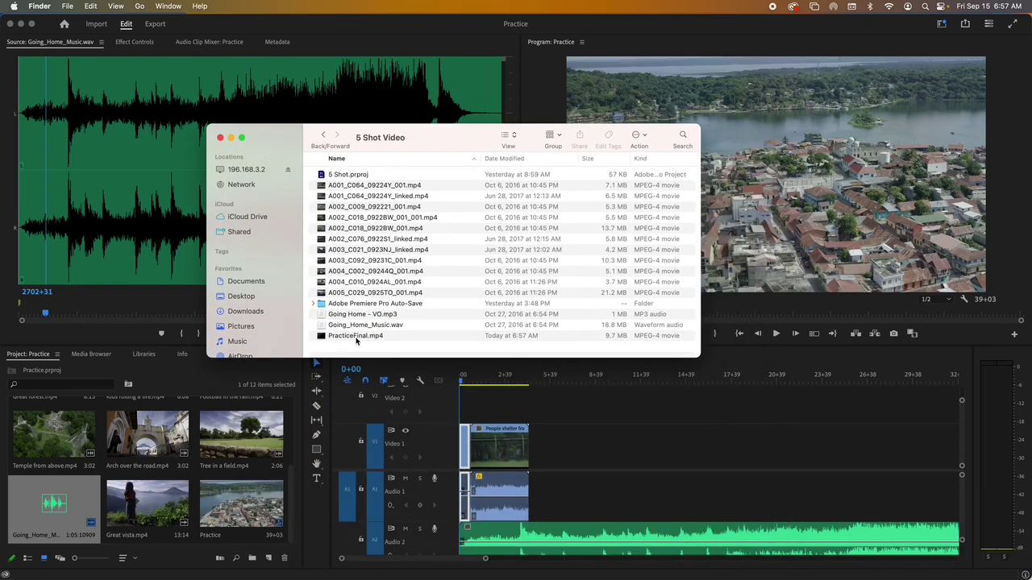
pyautogui.click(357, 336)
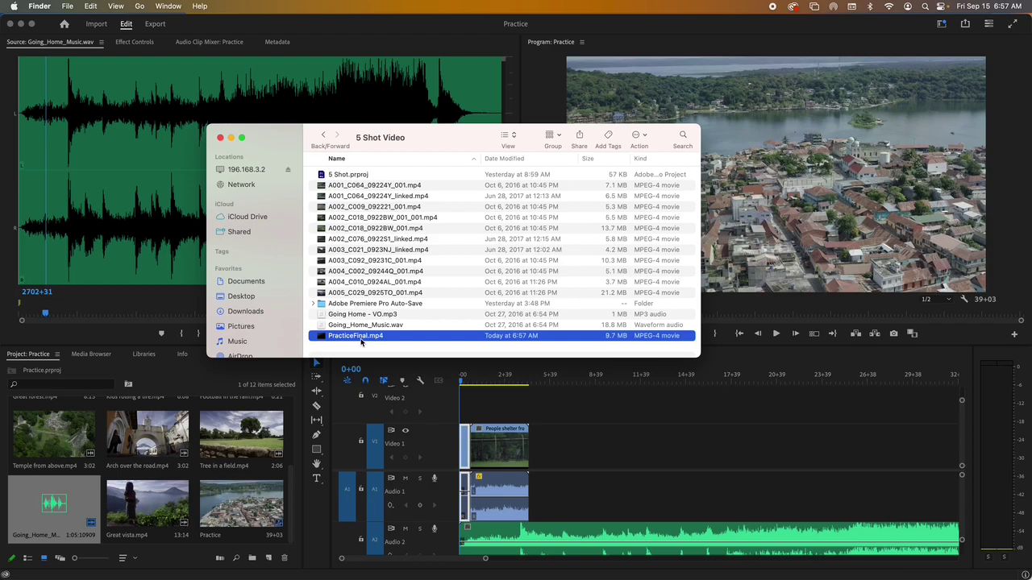
pyautogui.press('space')
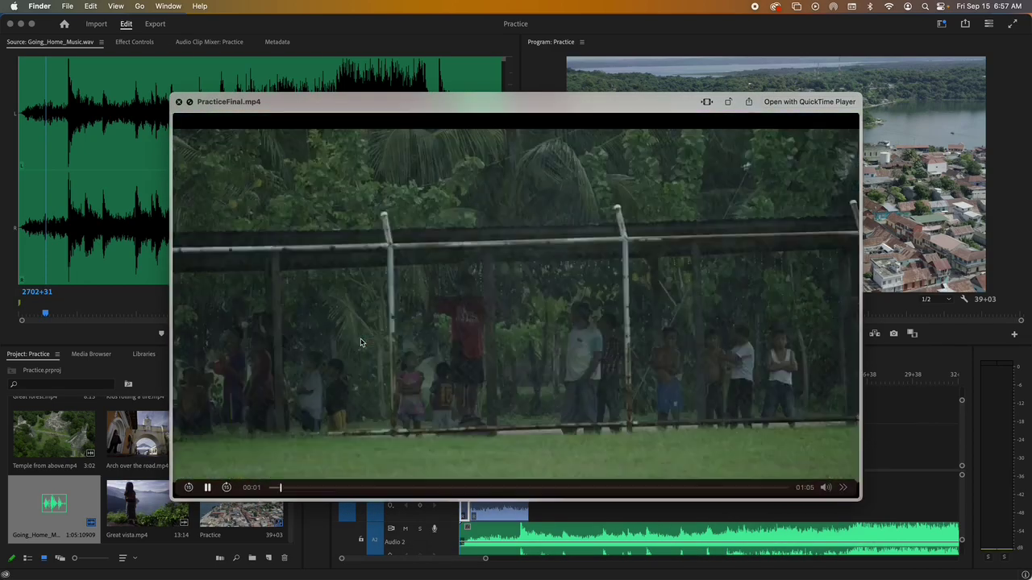
pyautogui.press('space')
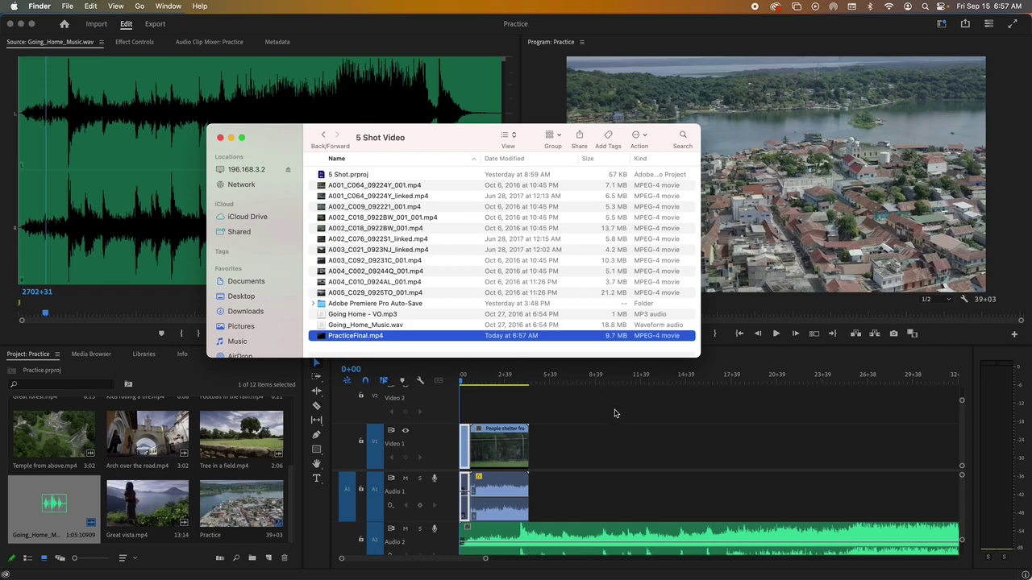
pyautogui.click(755, 8)
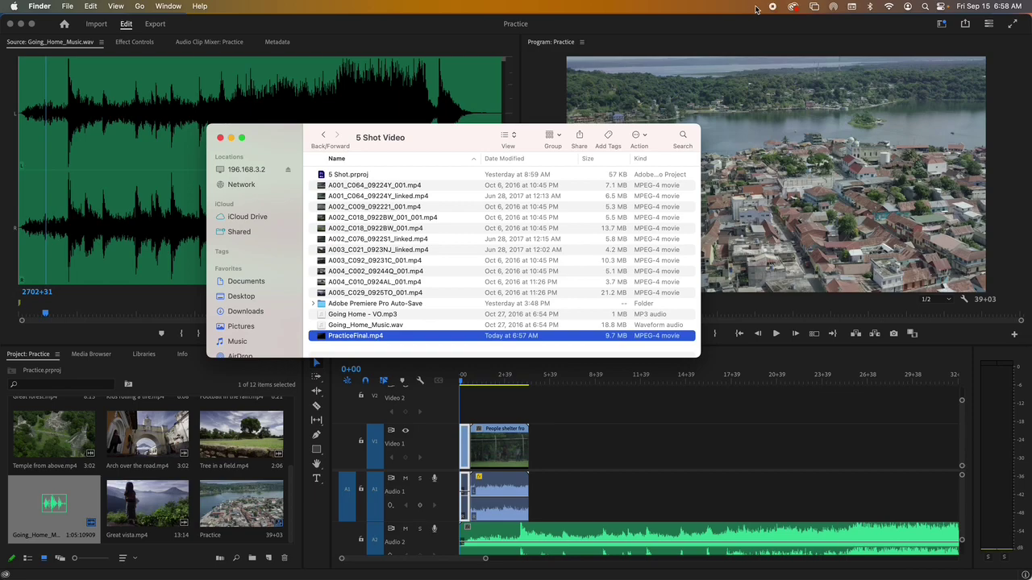